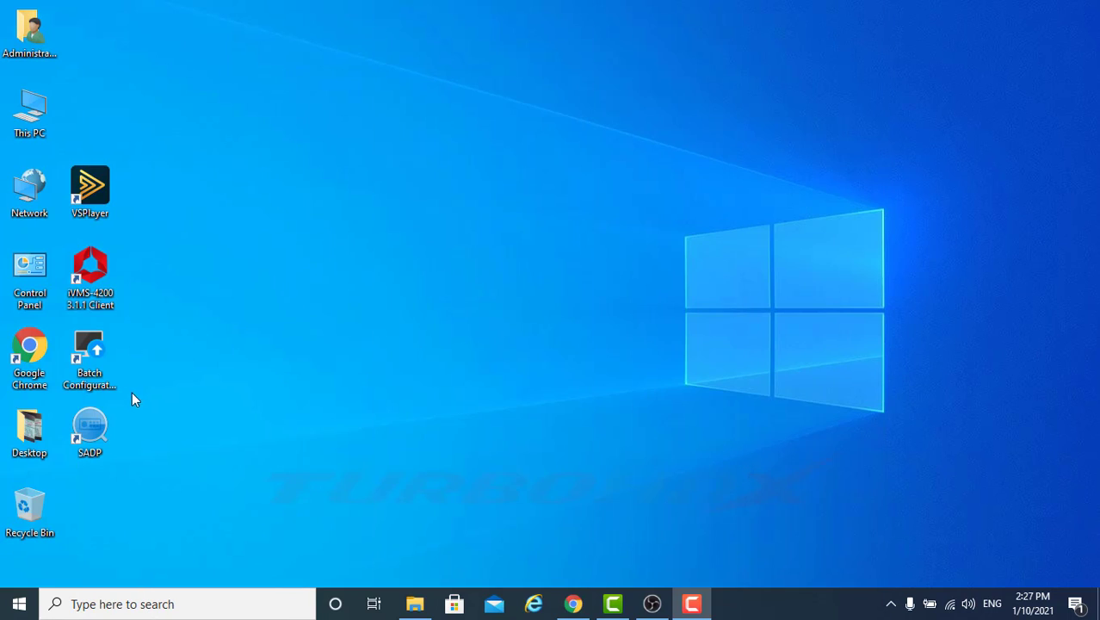
Step: Open the DVR at 192.168.2.11 from SADP and log in with the administrator account
{"action": "double_click", "coordinate": [90, 426]}
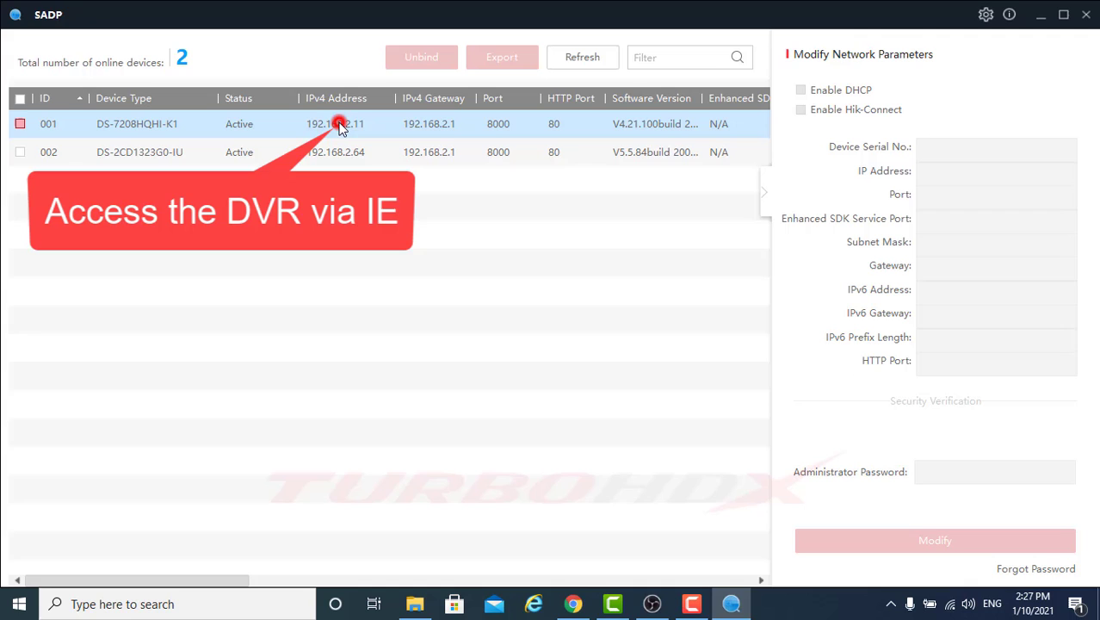
{"action": "left_click", "coordinate": [340, 125]}
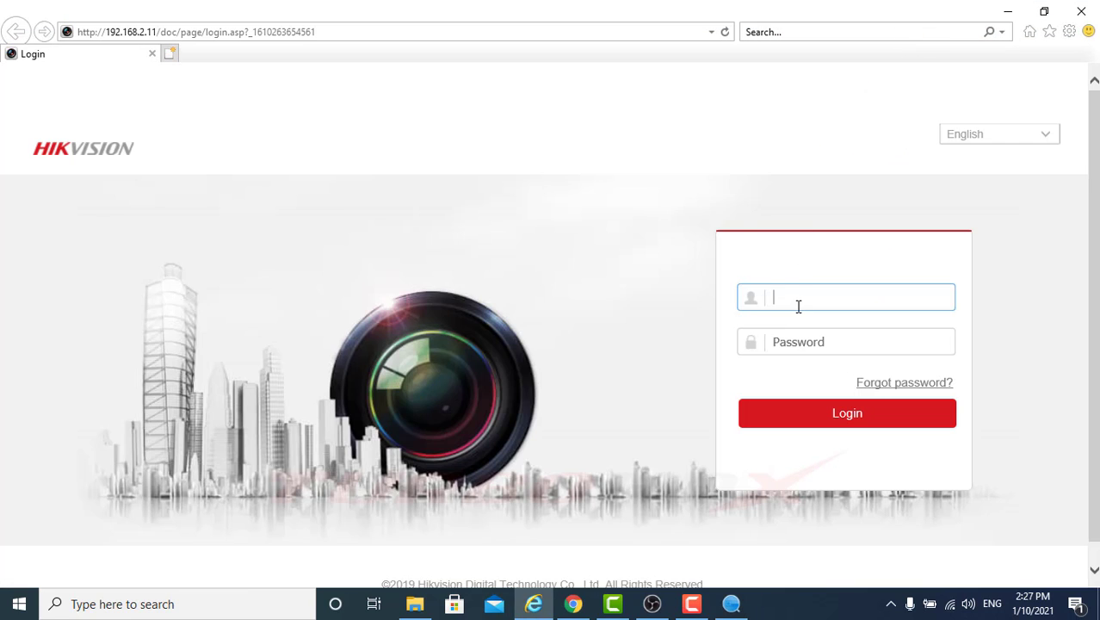
{"action": "type", "text": "admin"}
{"action": "left_click", "coordinate": [796, 345]}
{"action": "type", "text": "********"}
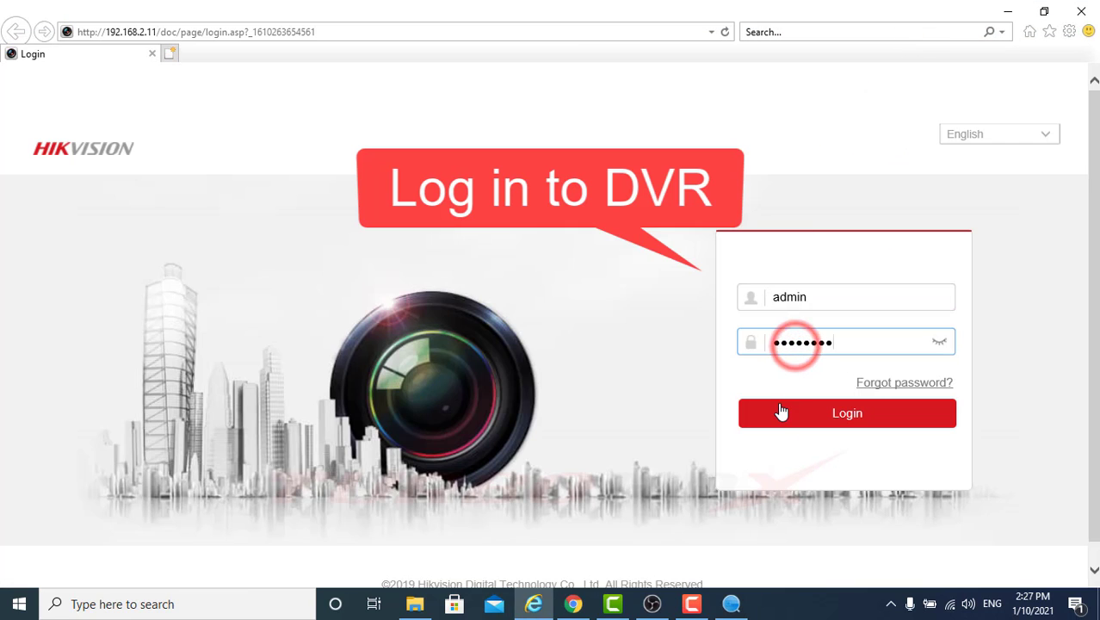
{"action": "left_click", "coordinate": [781, 415]}
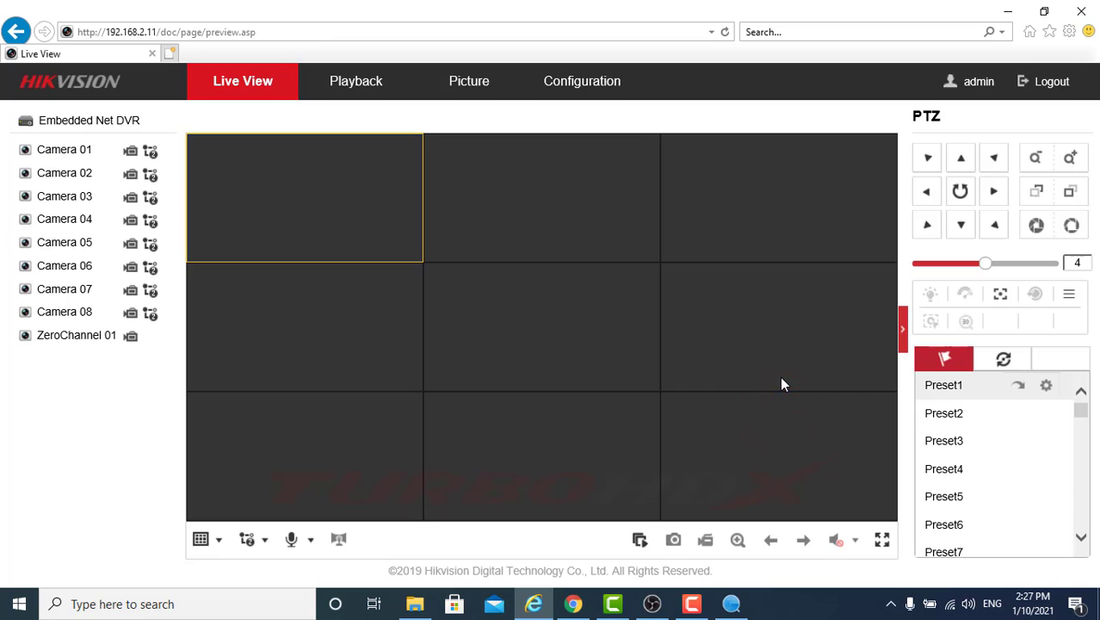
Step: Go to Configuration > Camera Management, show the empty IP Camera list and open Add
{"action": "left_click", "coordinate": [570, 90]}
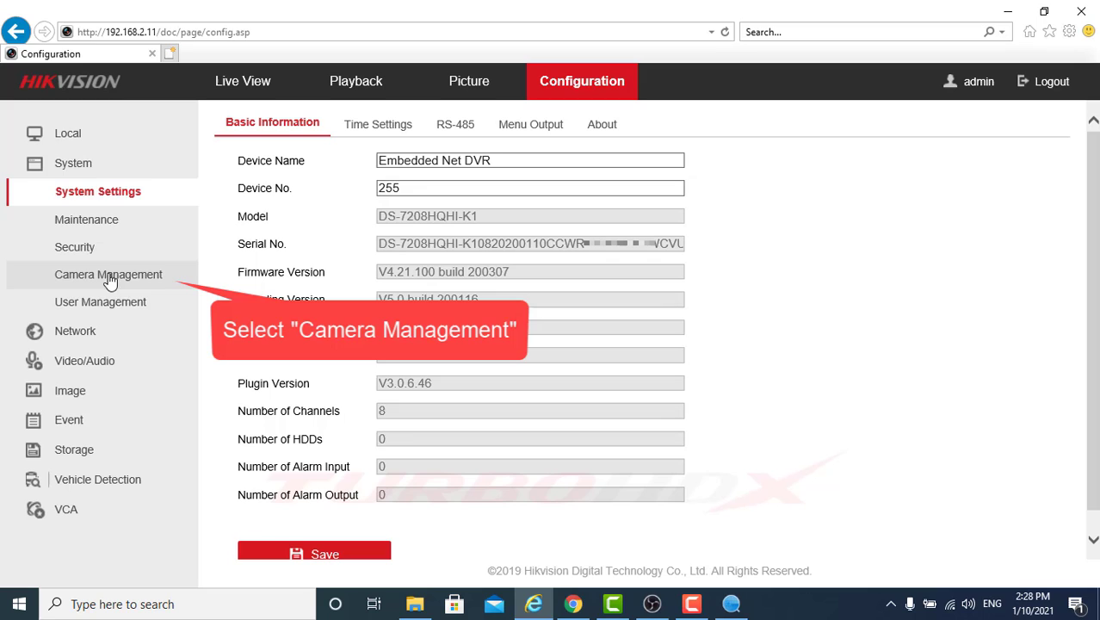
{"action": "left_click", "coordinate": [127, 277]}
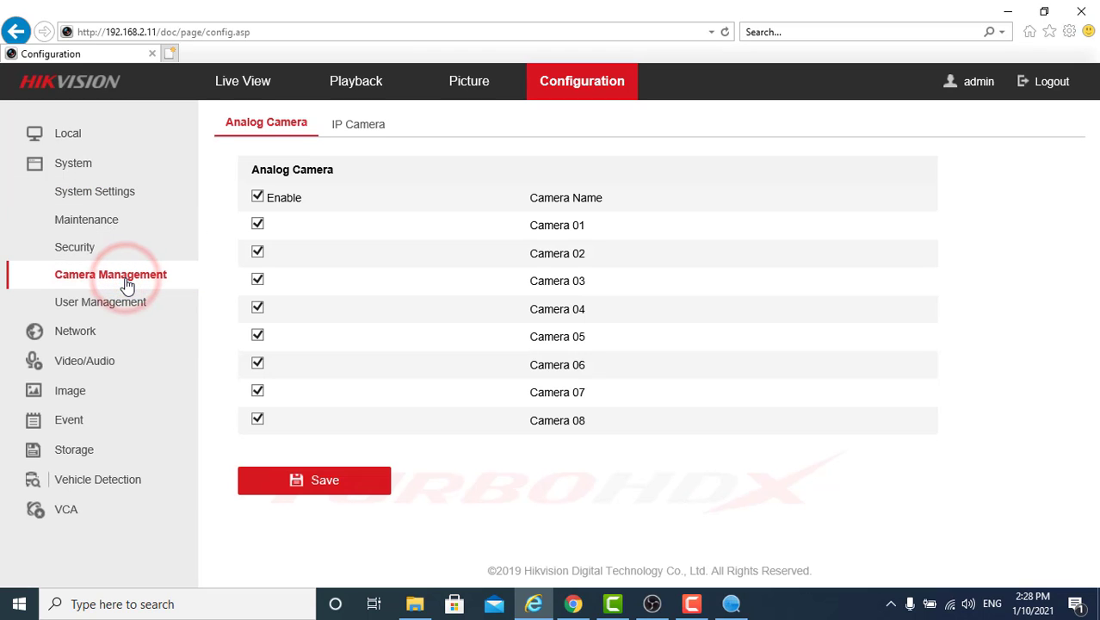
{"action": "left_click", "coordinate": [236, 122]}
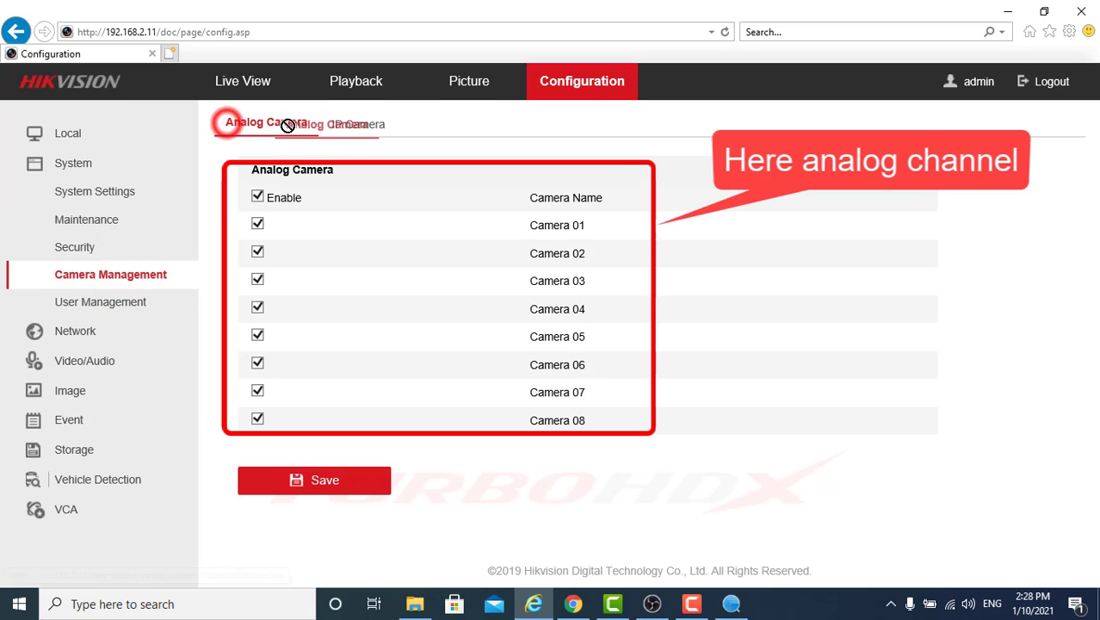
{"action": "left_click", "coordinate": [343, 128]}
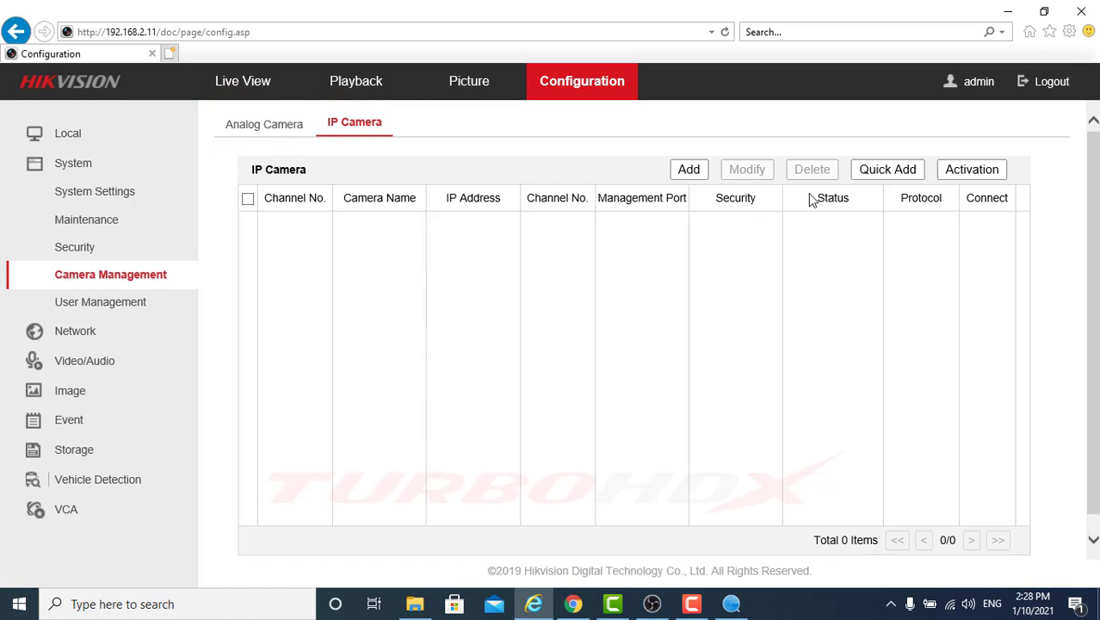
{"action": "left_click", "coordinate": [689, 168]}
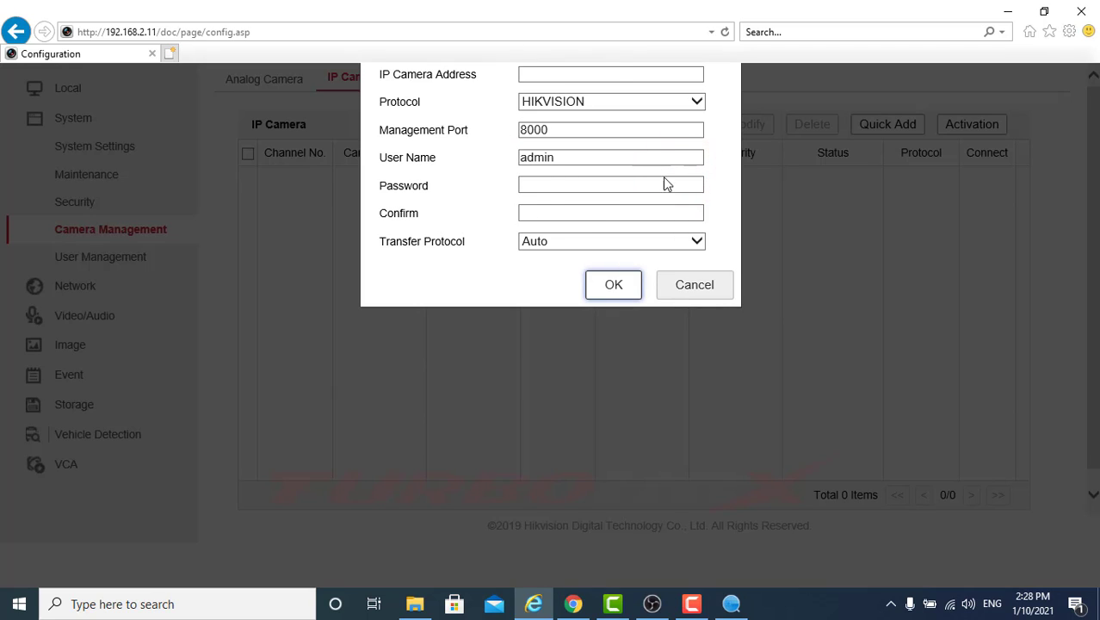
Step: Cancel the manual form and Quick Add the discovered camera 192.168.2.64 as channel D1
{"action": "left_click", "coordinate": [711, 287]}
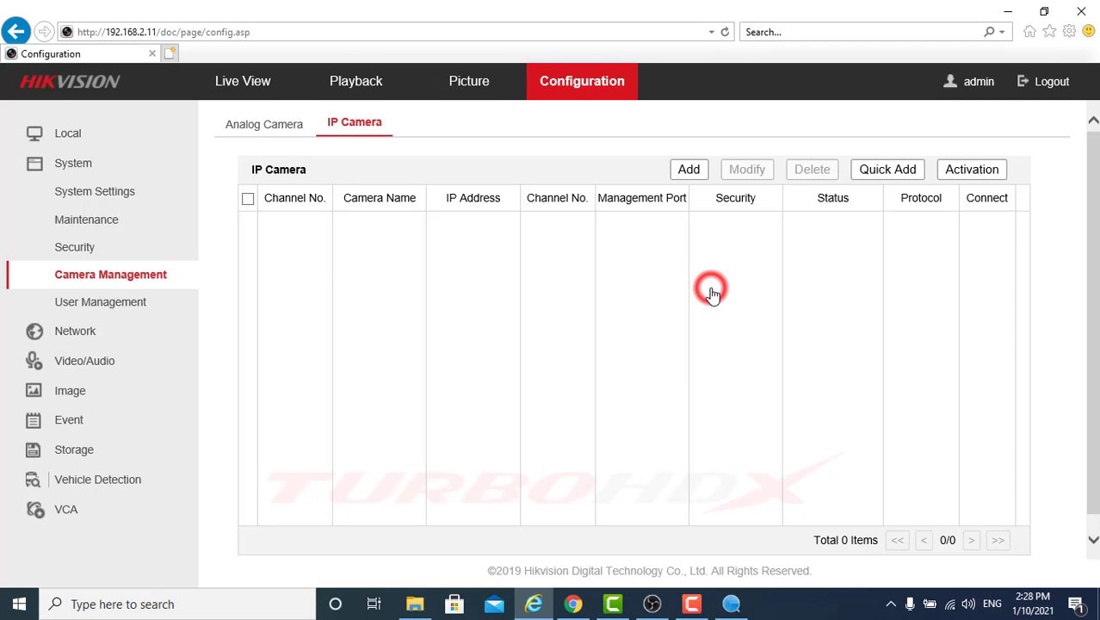
{"action": "left_click", "coordinate": [870, 172]}
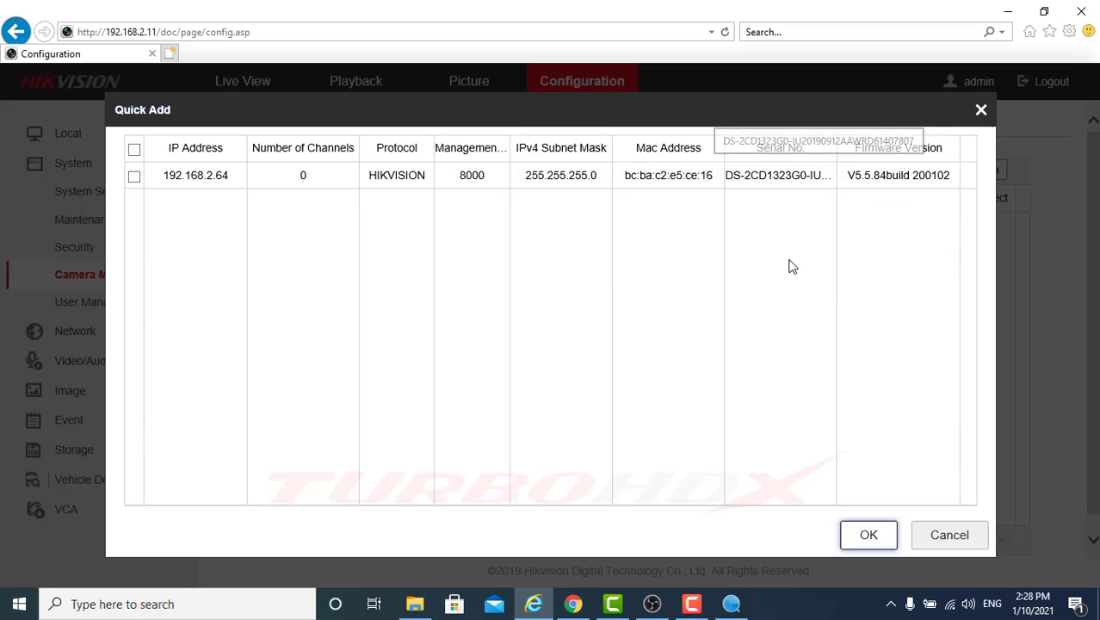
{"action": "left_click", "coordinate": [135, 175]}
{"action": "left_click", "coordinate": [861, 540]}
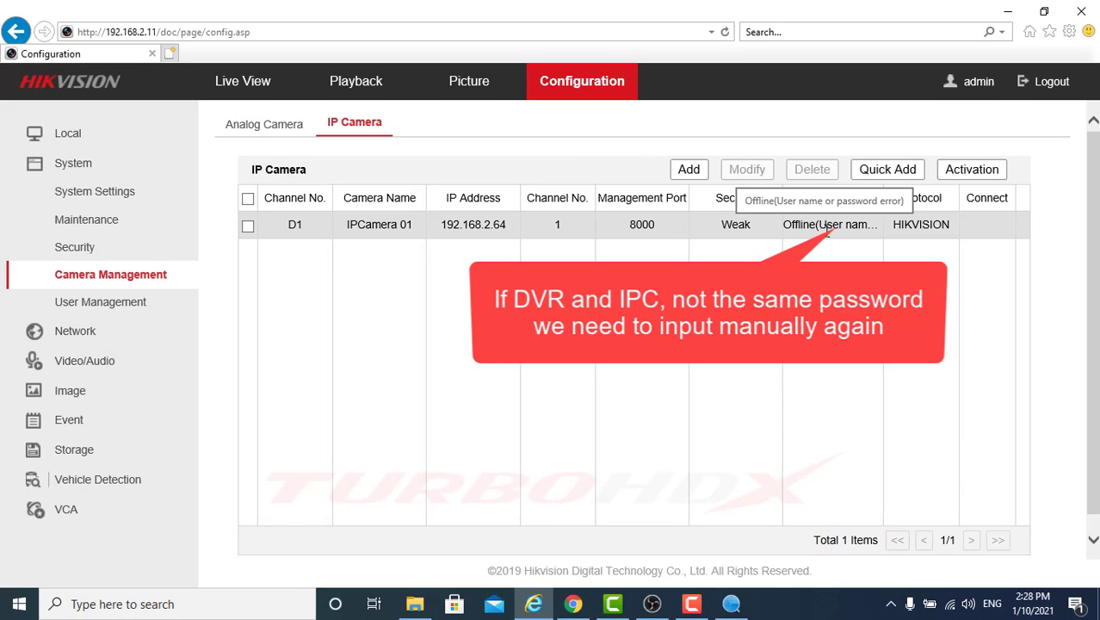
Step: Replace IPCamera 01's password and confirmation with the camera's own password and save
{"action": "left_click", "coordinate": [380, 226]}
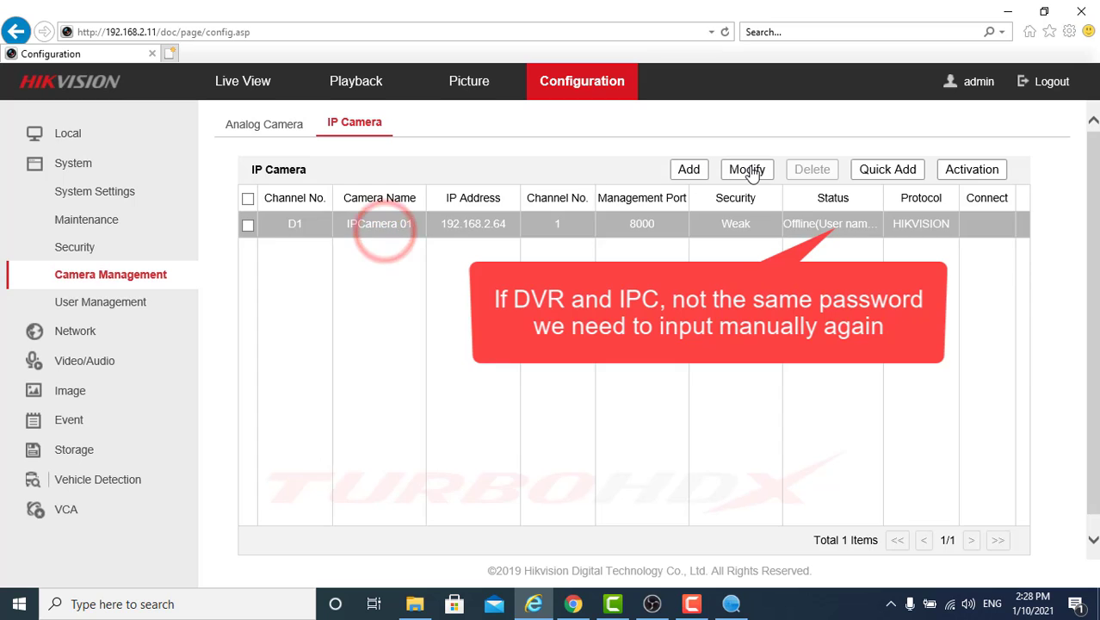
{"action": "left_click", "coordinate": [747, 170]}
{"action": "double_click", "coordinate": [582, 216]}
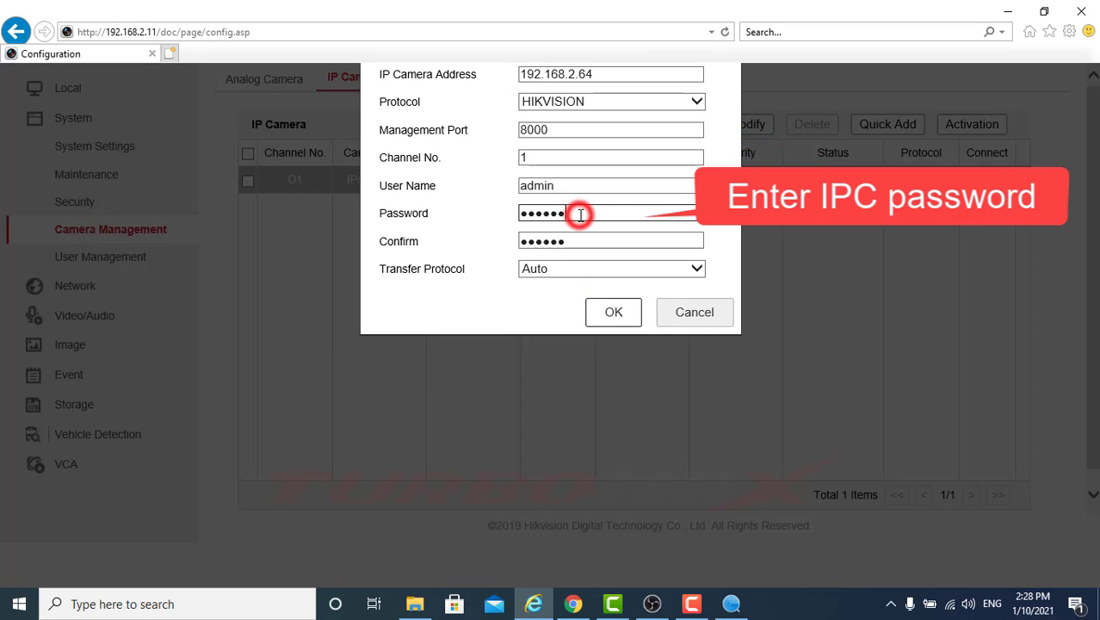
{"action": "type", "text": "ab"}
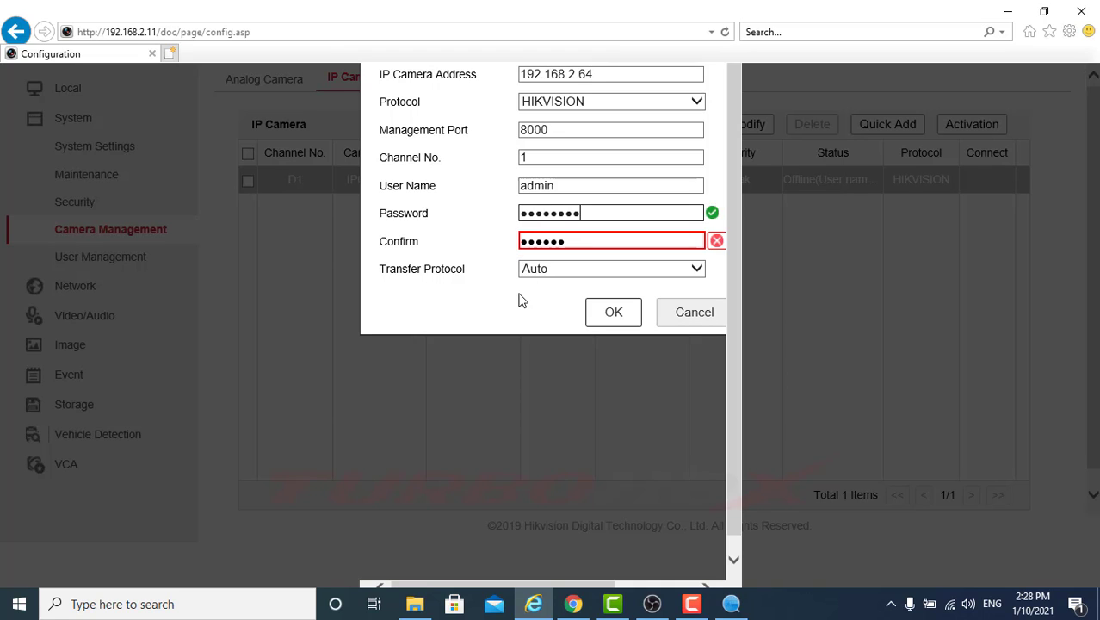
{"action": "double_click", "coordinate": [566, 240]}
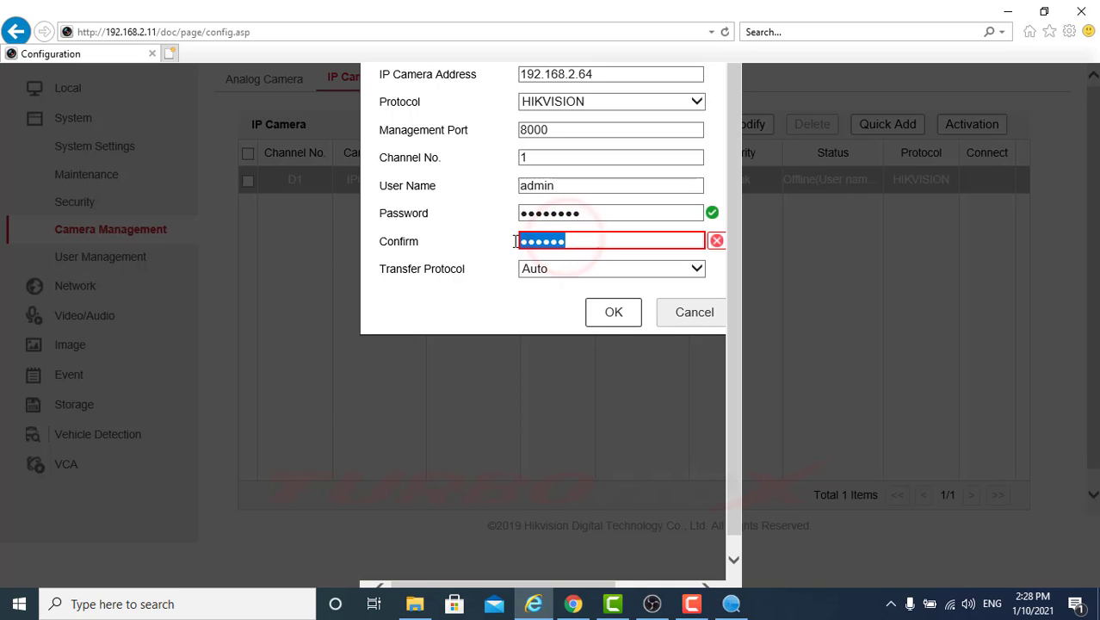
{"action": "type", "text": "abcdef"}
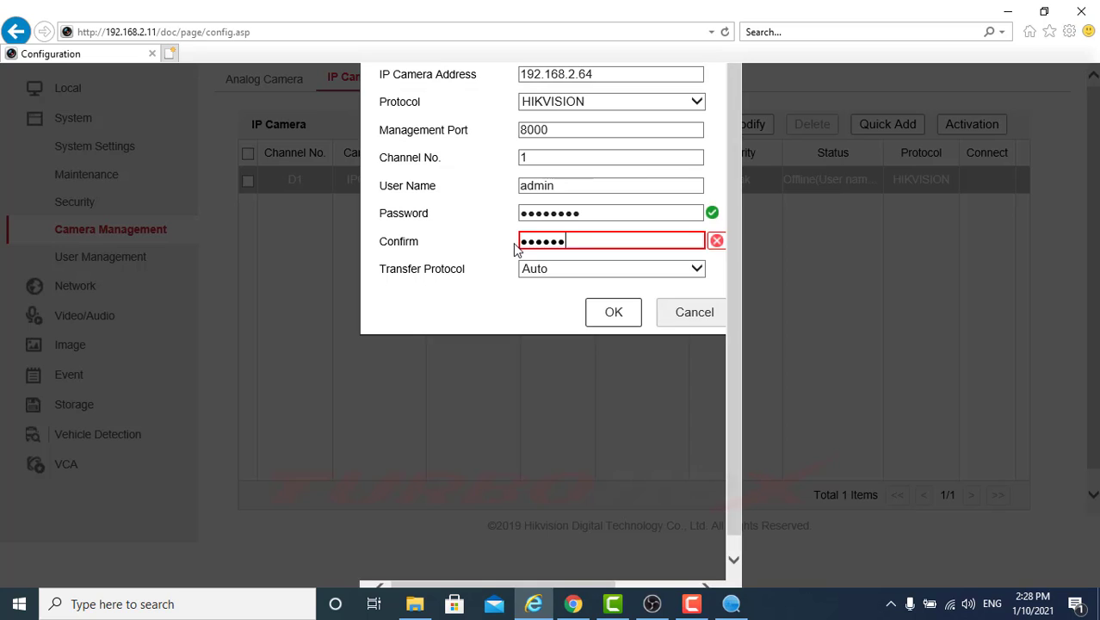
{"action": "type", "text": "gh"}
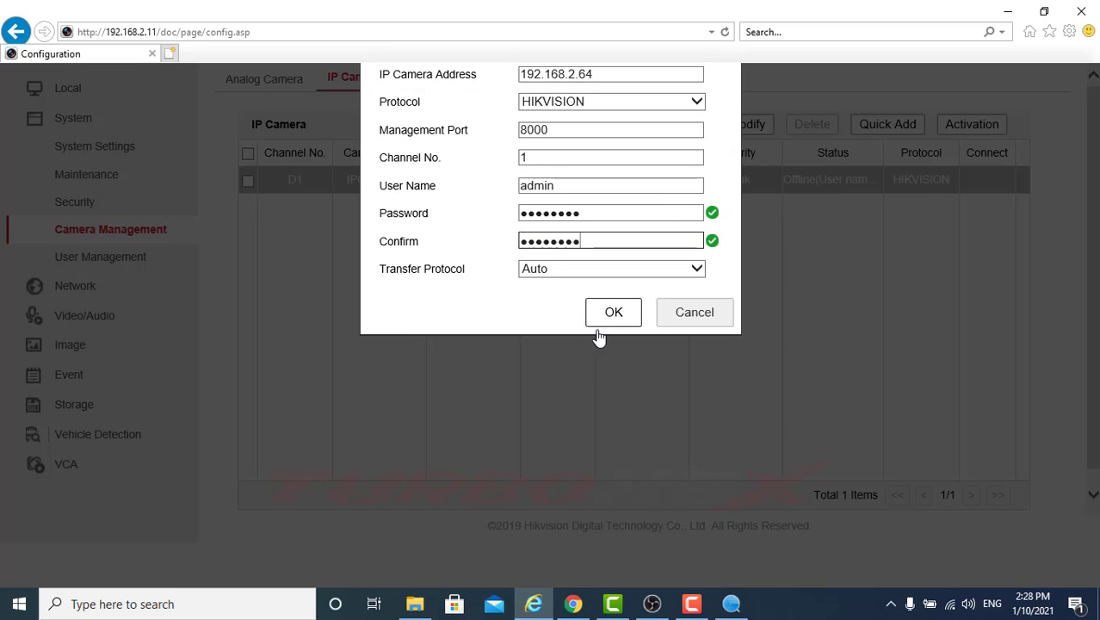
{"action": "left_click", "coordinate": [614, 315]}
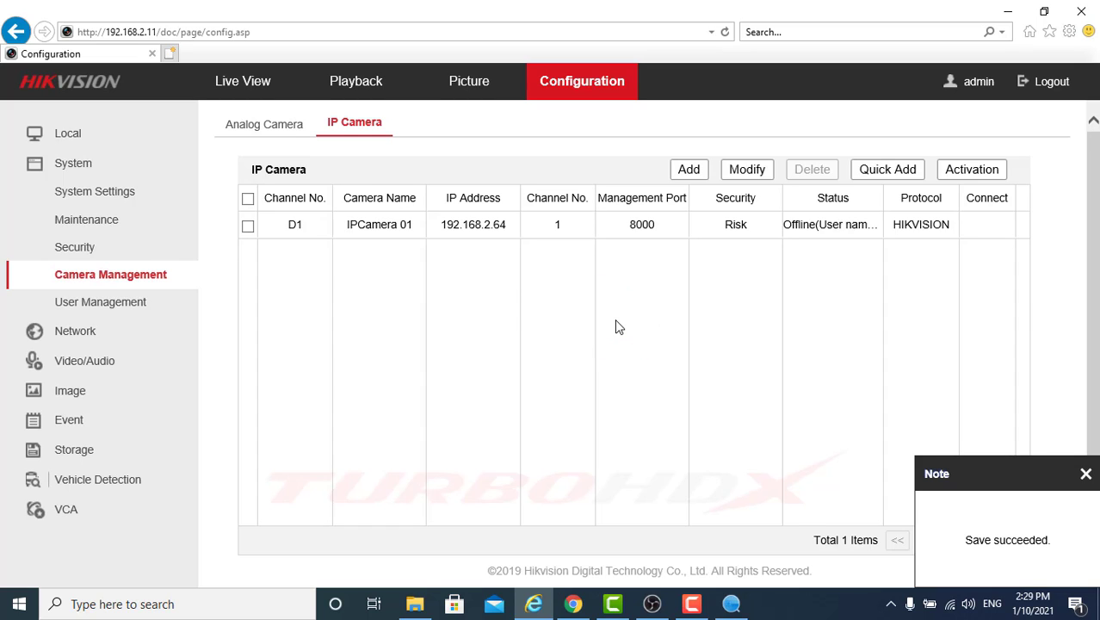
Step: Refresh the IP camera list, confirm Camera 01 is Online, then delete it
{"action": "left_click", "coordinate": [135, 299]}
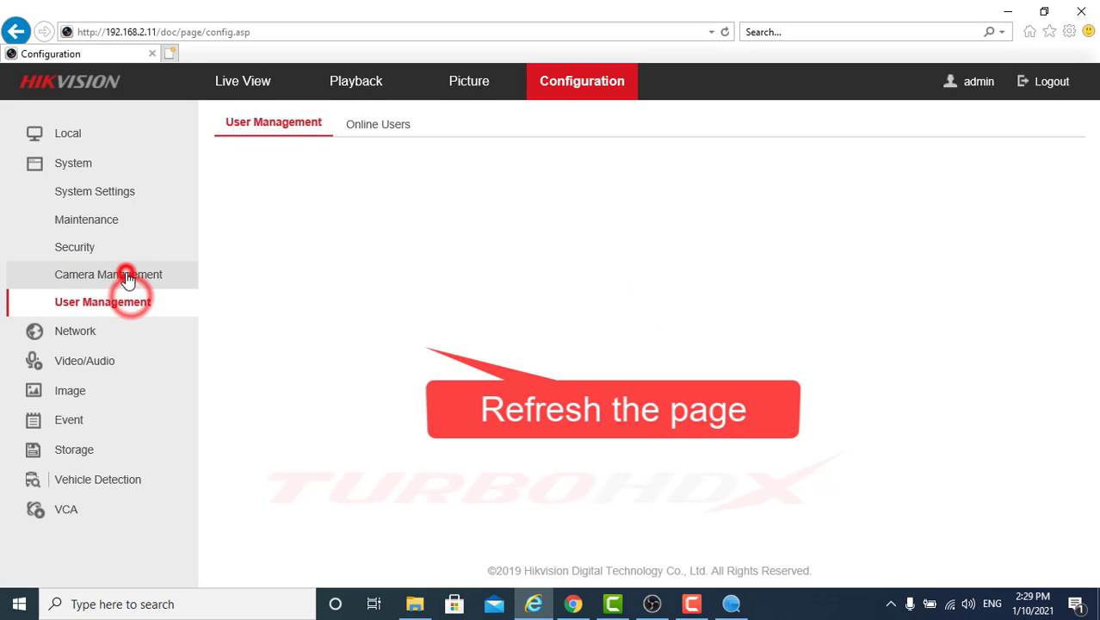
{"action": "left_click", "coordinate": [128, 277]}
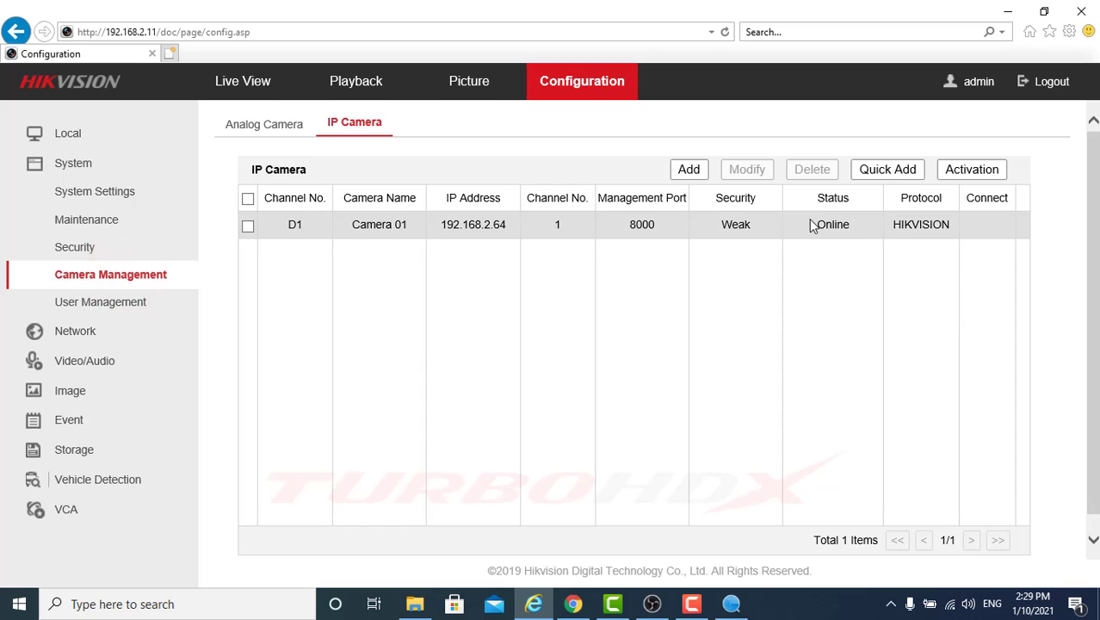
{"action": "left_click_drag", "start_coordinate": [818, 224], "coordinate": [851, 226]}
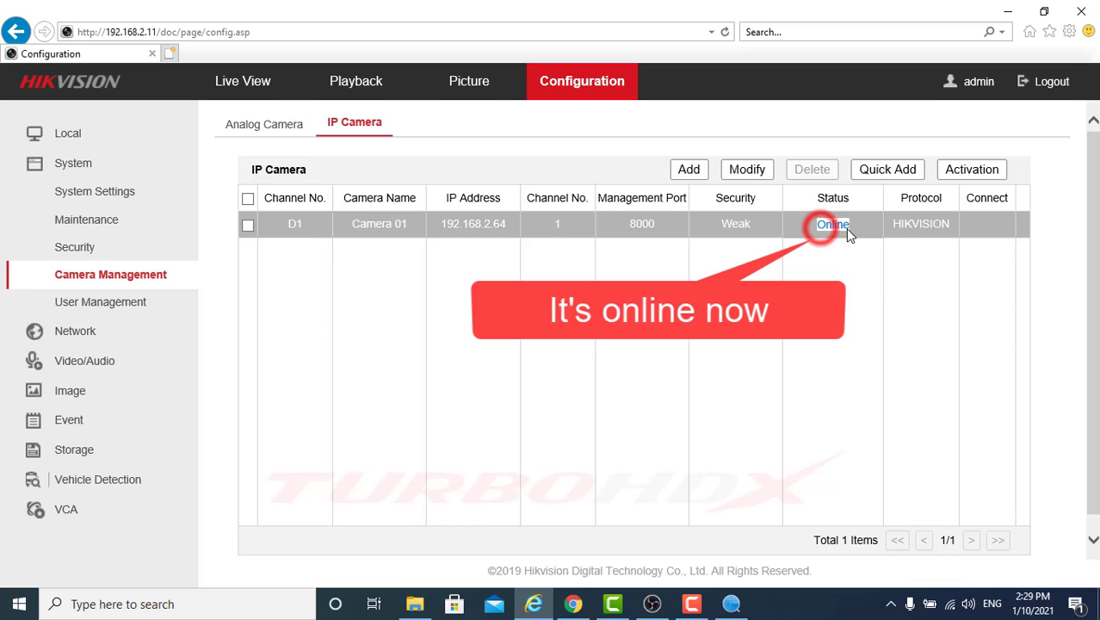
{"action": "left_click", "coordinate": [248, 225]}
{"action": "left_click", "coordinate": [806, 171]}
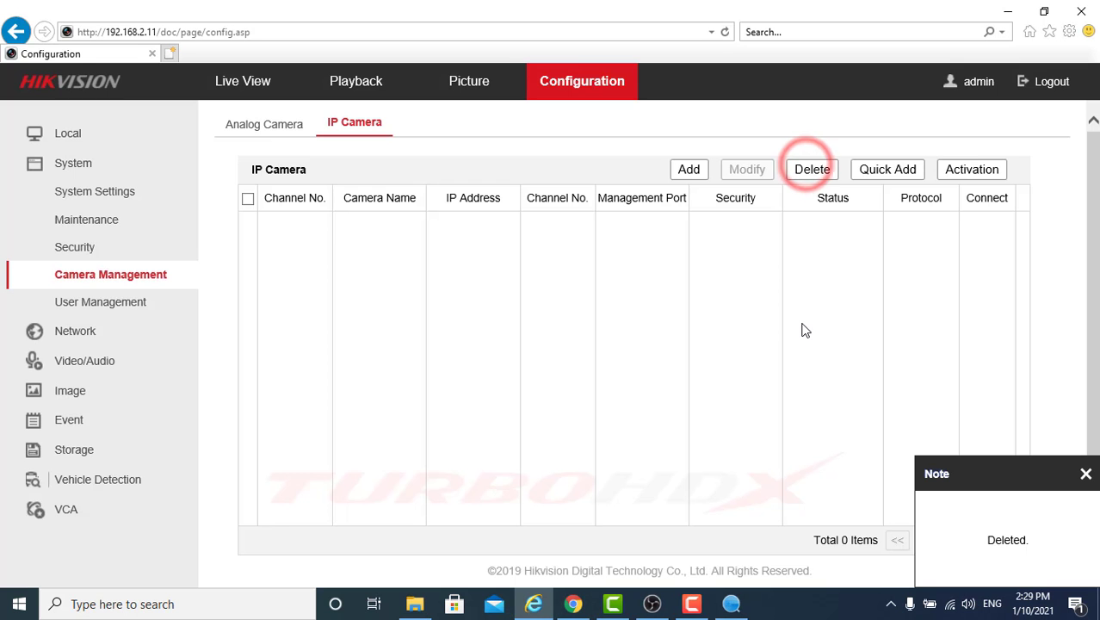
Step: Manually add camera 192.168.2.64 on port 8000 with its password and confirmation
{"action": "left_click", "coordinate": [691, 170]}
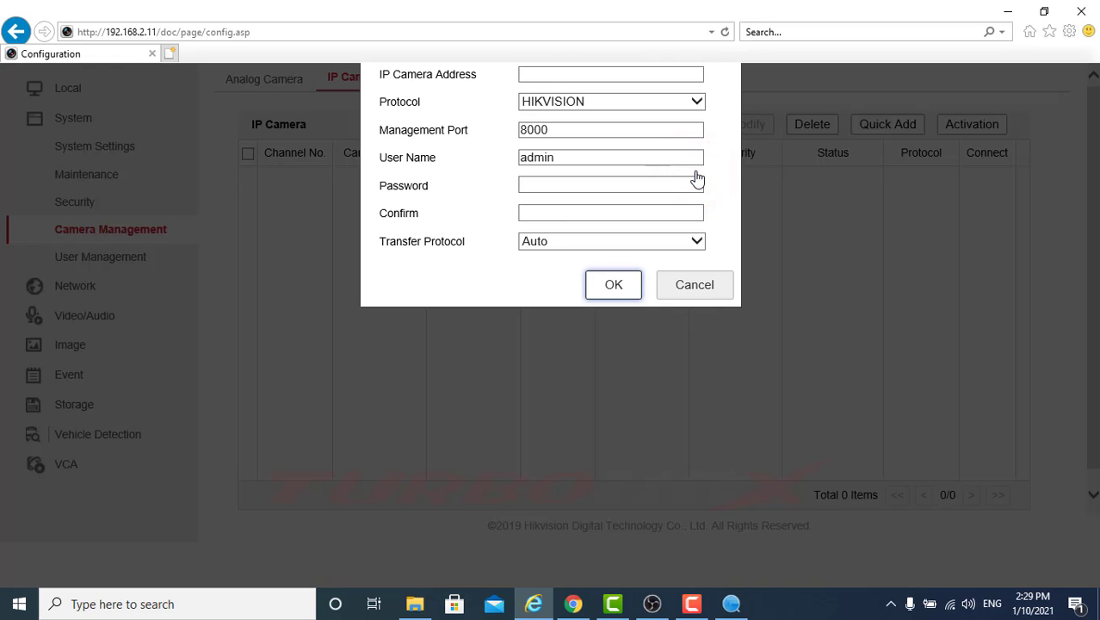
{"action": "left_click", "coordinate": [548, 76]}
{"action": "type", "text": "192.168"}
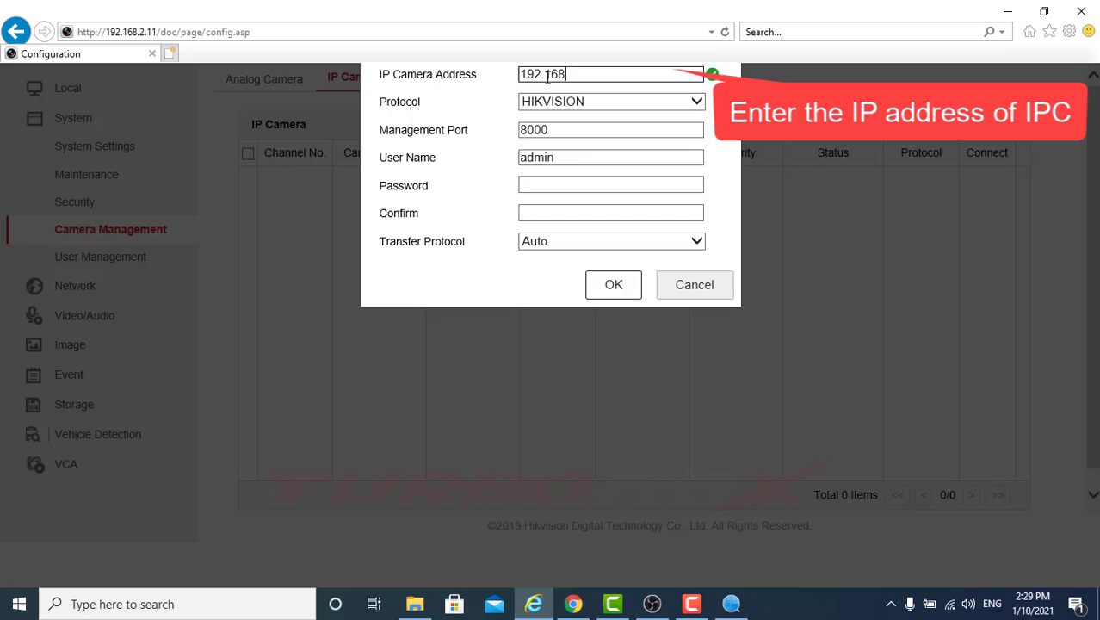
{"action": "type", "text": ".2.64"}
{"action": "double_click", "coordinate": [566, 128]}
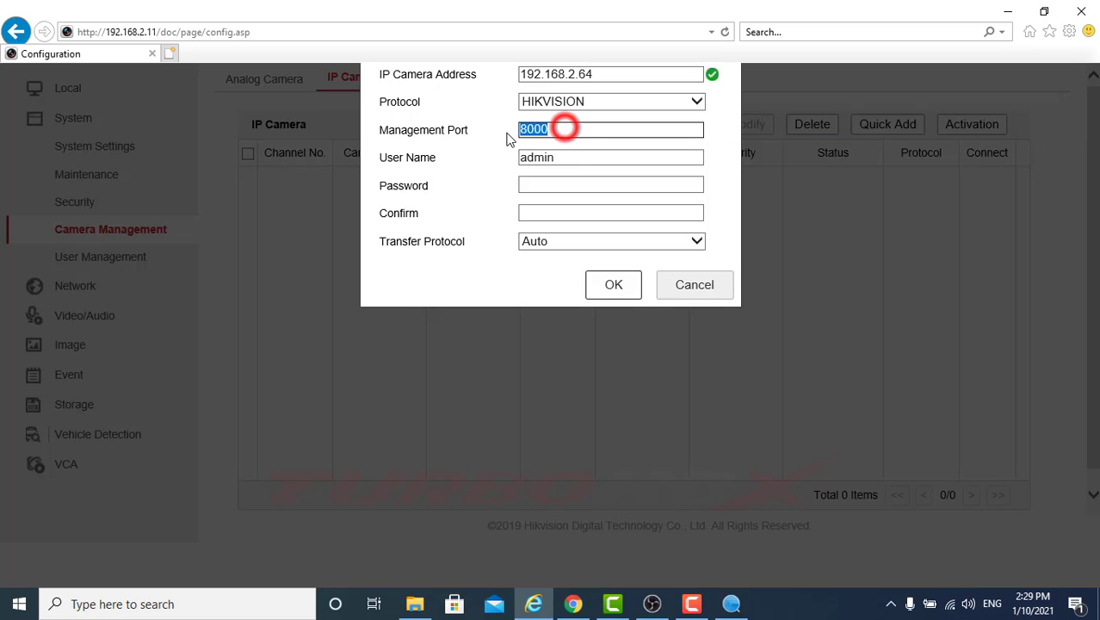
{"action": "left_click", "coordinate": [545, 129]}
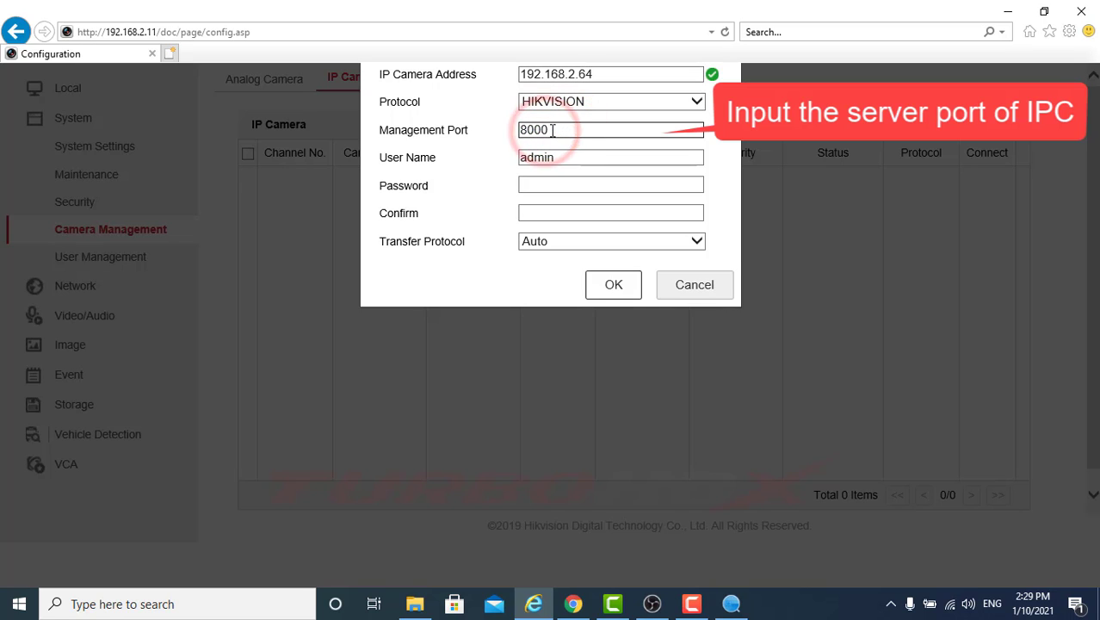
{"action": "double_click", "coordinate": [545, 129]}
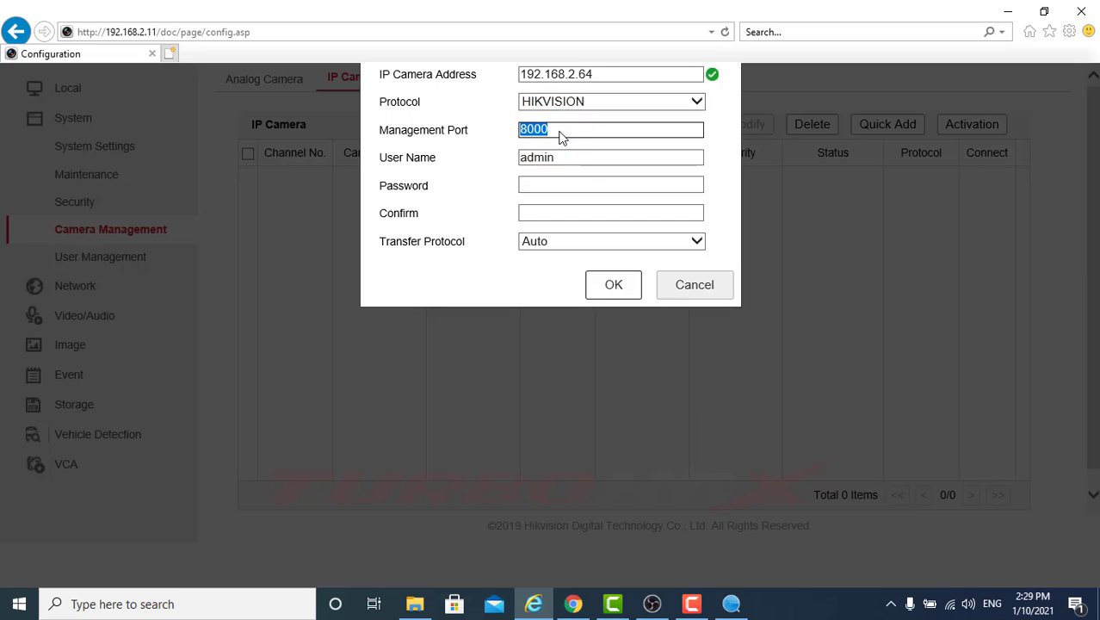
{"action": "type", "text": "8"}
{"action": "left_click", "coordinate": [560, 185]}
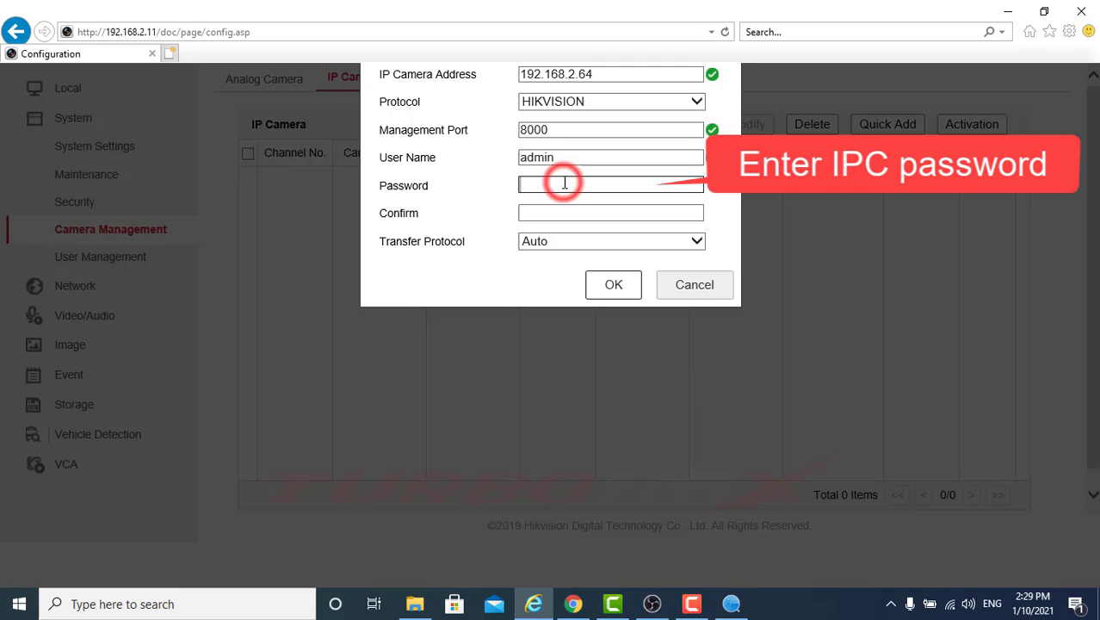
{"action": "type", "text": "12345678"}
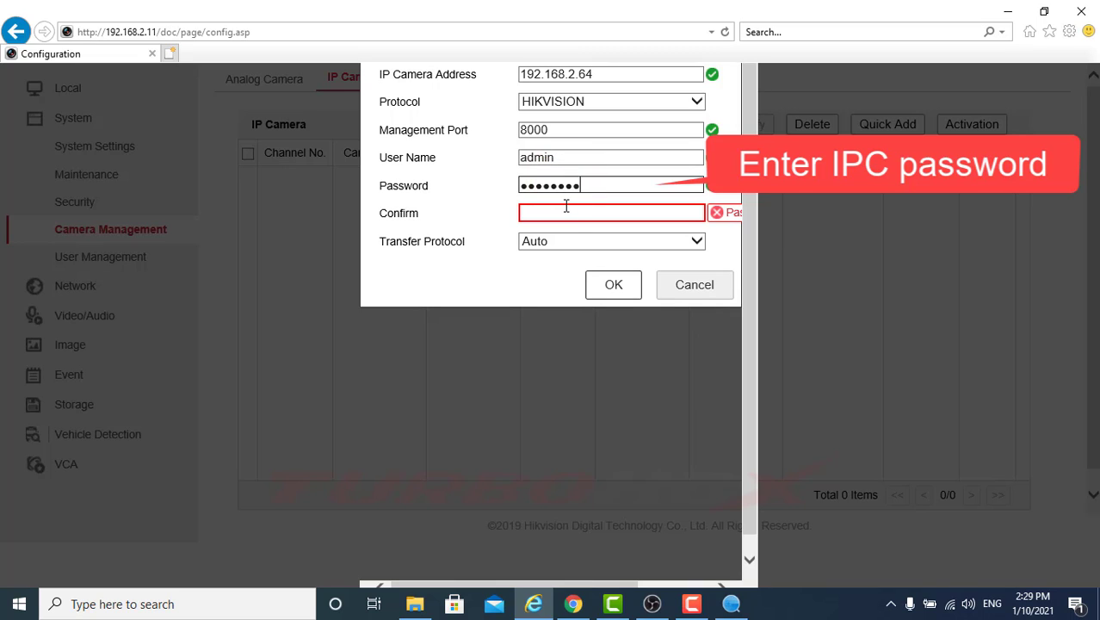
{"action": "left_click", "coordinate": [566, 212]}
{"action": "type", "text": "1234567"}
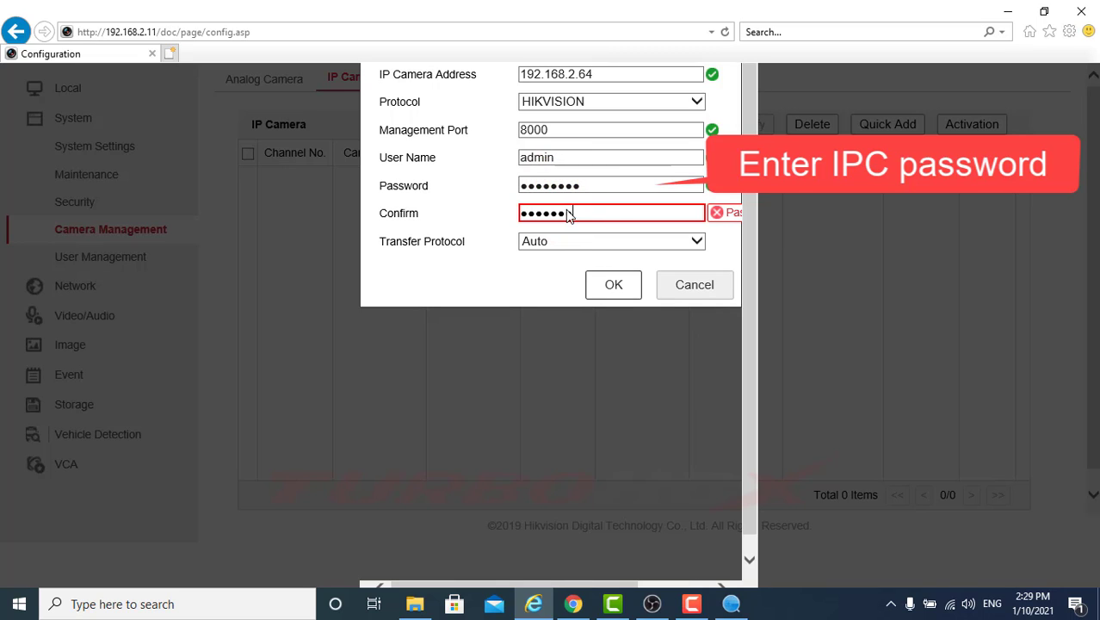
{"action": "type", "text": "8"}
{"action": "left_click", "coordinate": [613, 284]}
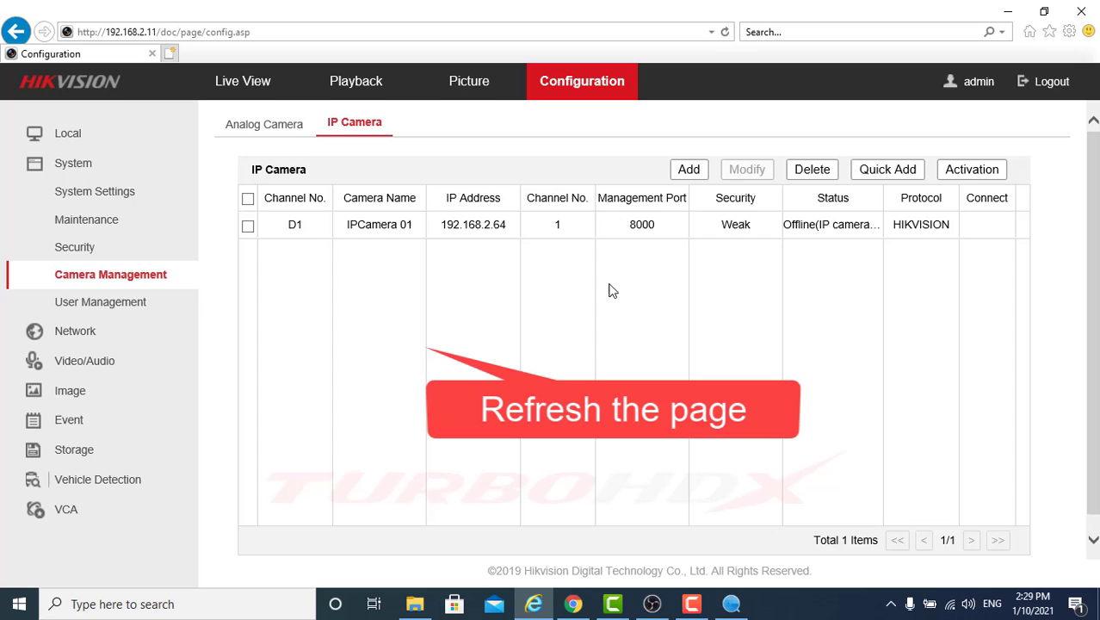
Step: Reload the IP camera list and verify Camera 01's status reads Online
{"action": "left_click", "coordinate": [135, 293]}
{"action": "left_click", "coordinate": [140, 278]}
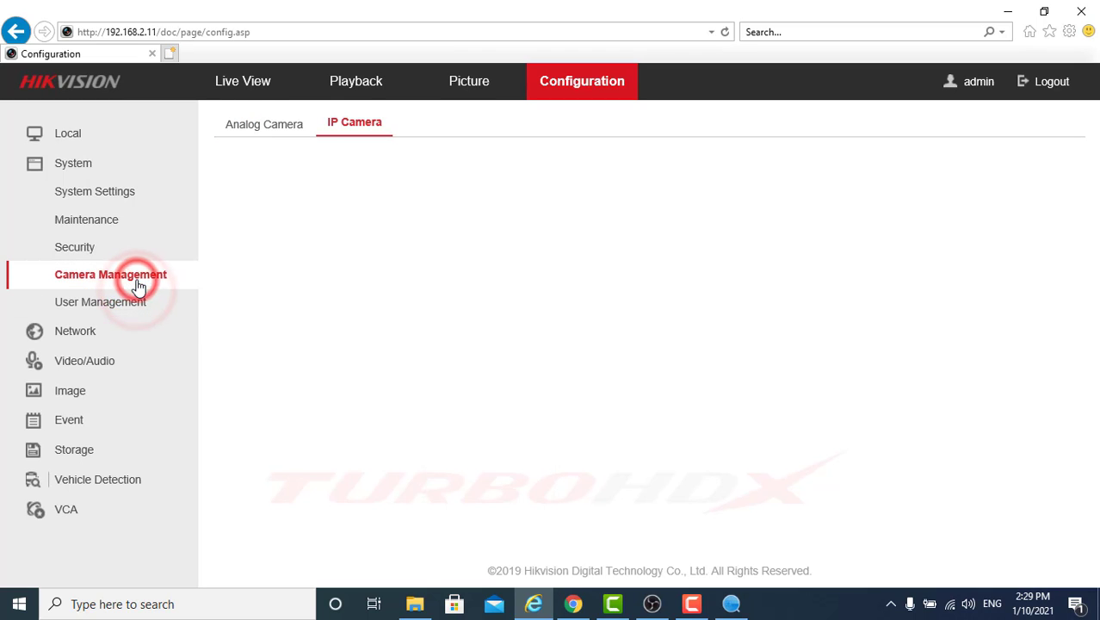
{"action": "double_click", "coordinate": [813, 224]}
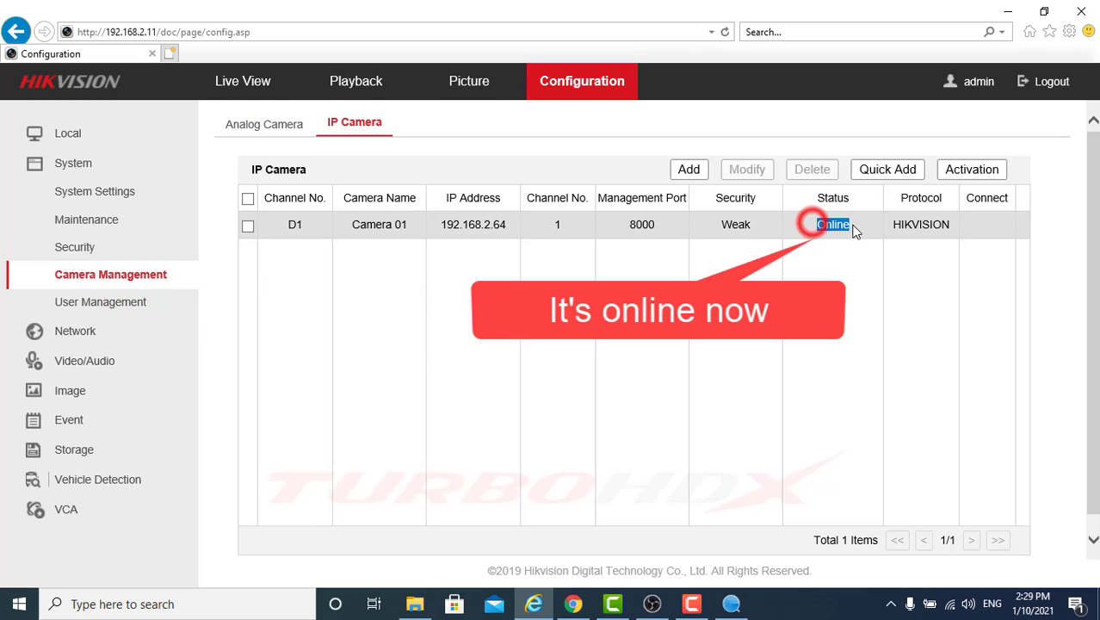
{"action": "left_click", "coordinate": [884, 300]}
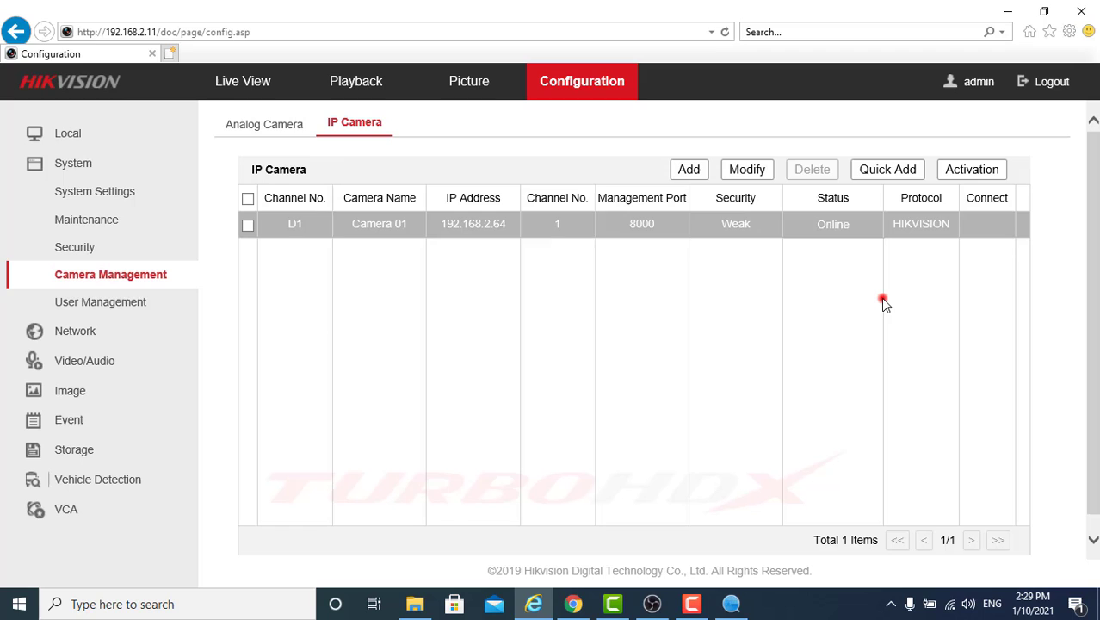
Step: Show Camera 01's live video in a single 1x1 Live View window
{"action": "left_click", "coordinate": [229, 81]}
{"action": "left_click", "coordinate": [201, 540]}
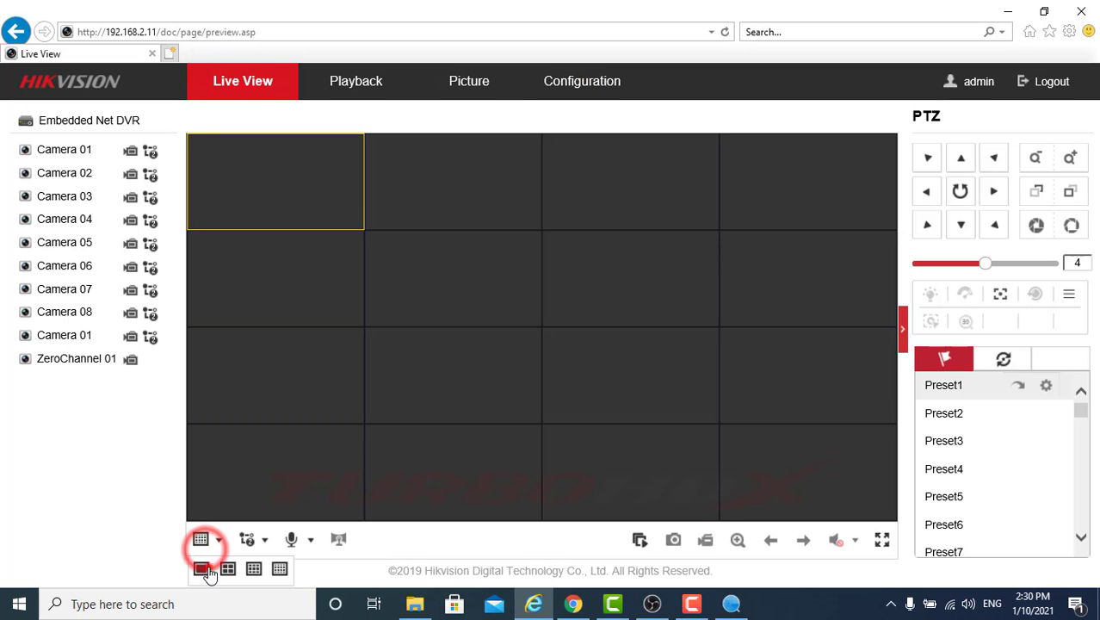
{"action": "left_click", "coordinate": [202, 568]}
{"action": "double_click", "coordinate": [69, 335]}
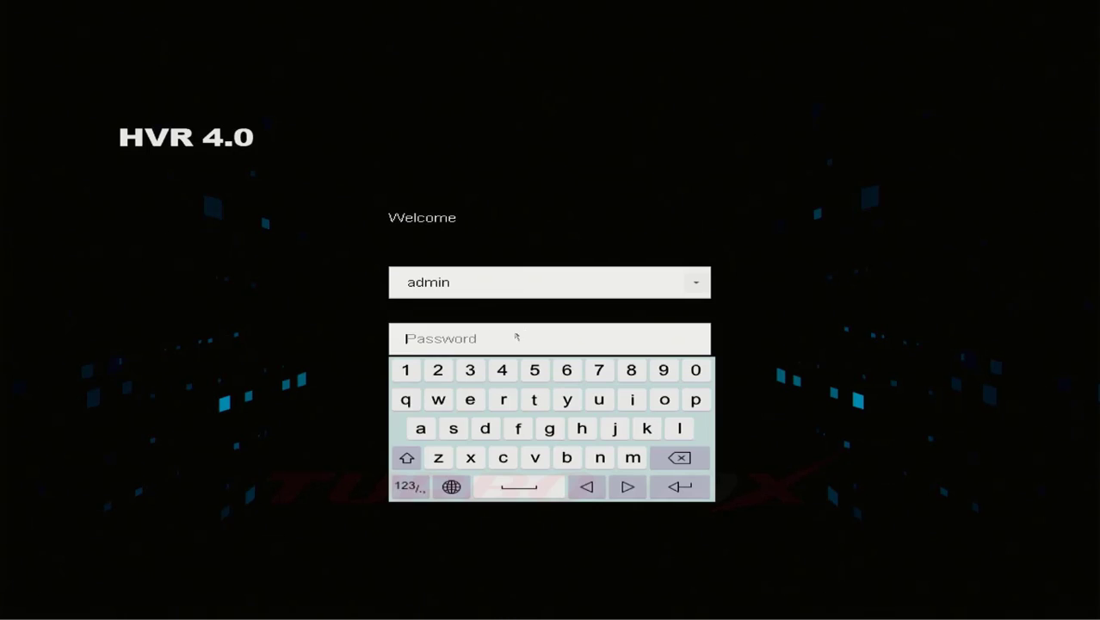
Step: Log in to HVR 4.0 with the admin password via the on-screen keyboard and open the IP Camera list
{"action": "left_click", "coordinate": [420, 428]}
{"action": "left_click", "coordinate": [453, 428]}
{"action": "left_click", "coordinate": [484, 428]}
{"action": "left_click", "coordinate": [518, 428]}
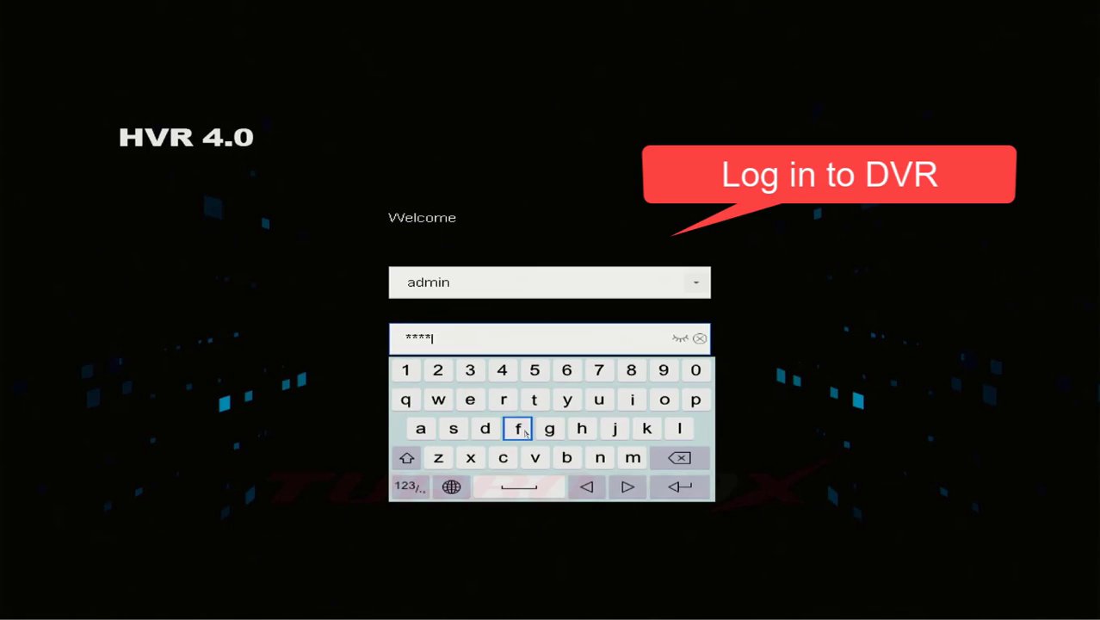
{"action": "left_click", "coordinate": [405, 369]}
{"action": "left_click", "coordinate": [437, 370]}
{"action": "left_click", "coordinate": [470, 370]}
{"action": "left_click", "coordinate": [502, 369]}
{"action": "left_click", "coordinate": [680, 486]}
{"action": "left_click", "coordinate": [576, 421]}
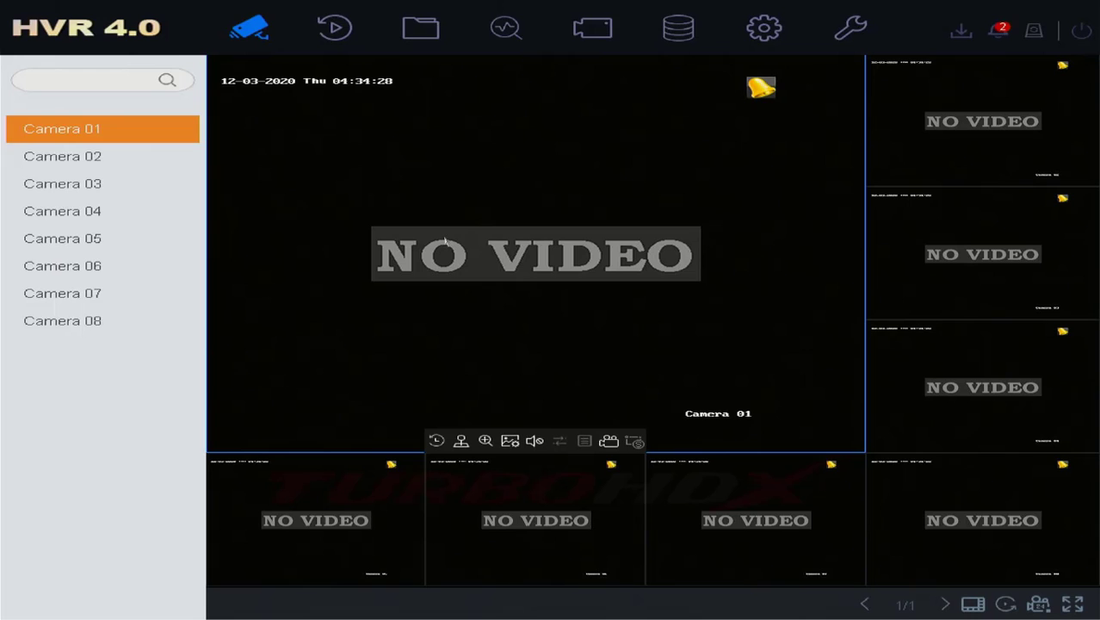
{"action": "left_click", "coordinate": [594, 34]}
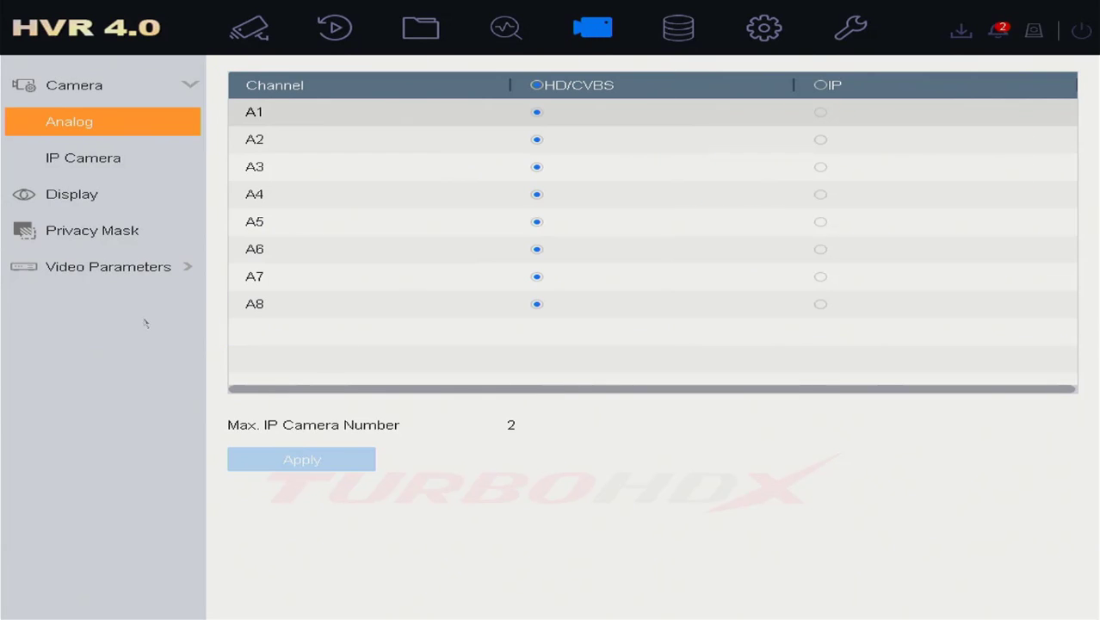
{"action": "left_click", "coordinate": [100, 161]}
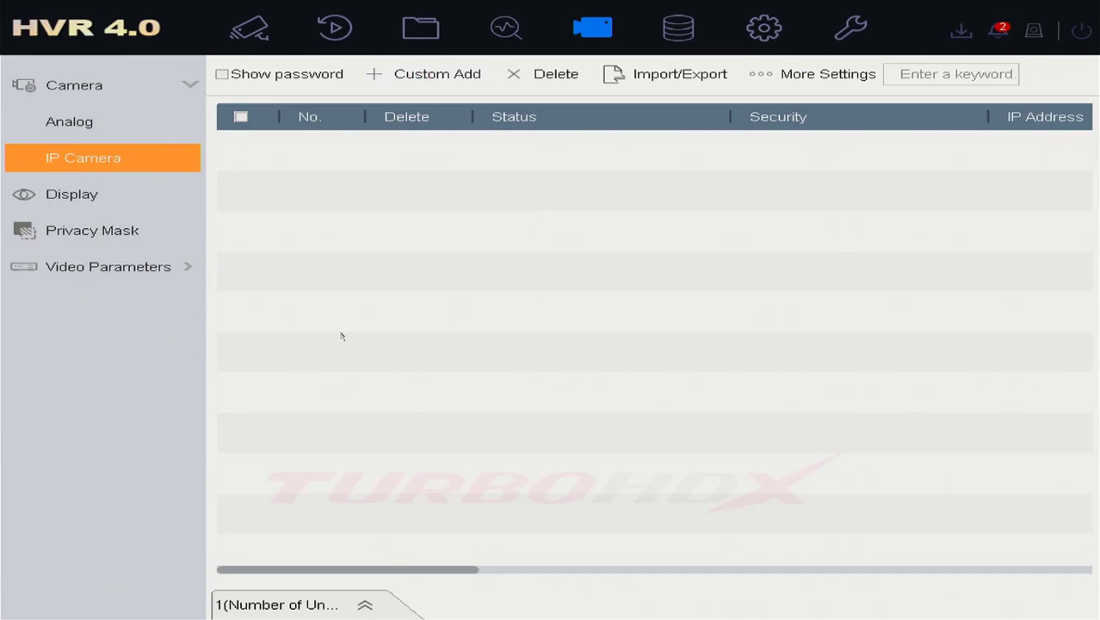
Step: Open Custom Add for the camera and leave Use Channel Default Password unchecked
{"action": "left_click", "coordinate": [412, 77]}
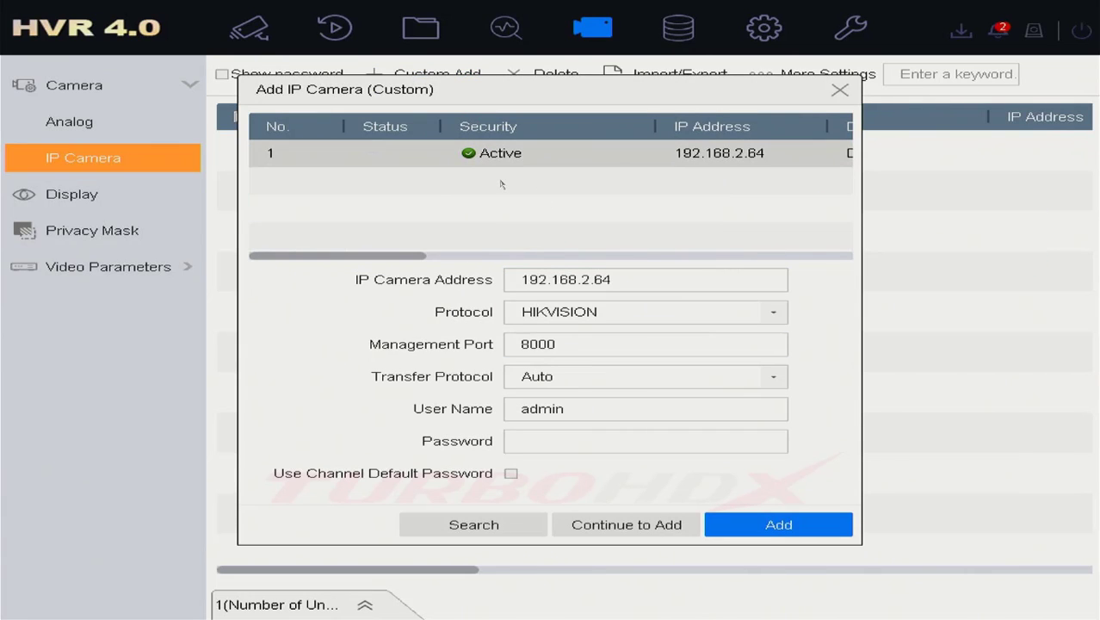
{"action": "left_click", "coordinate": [555, 441]}
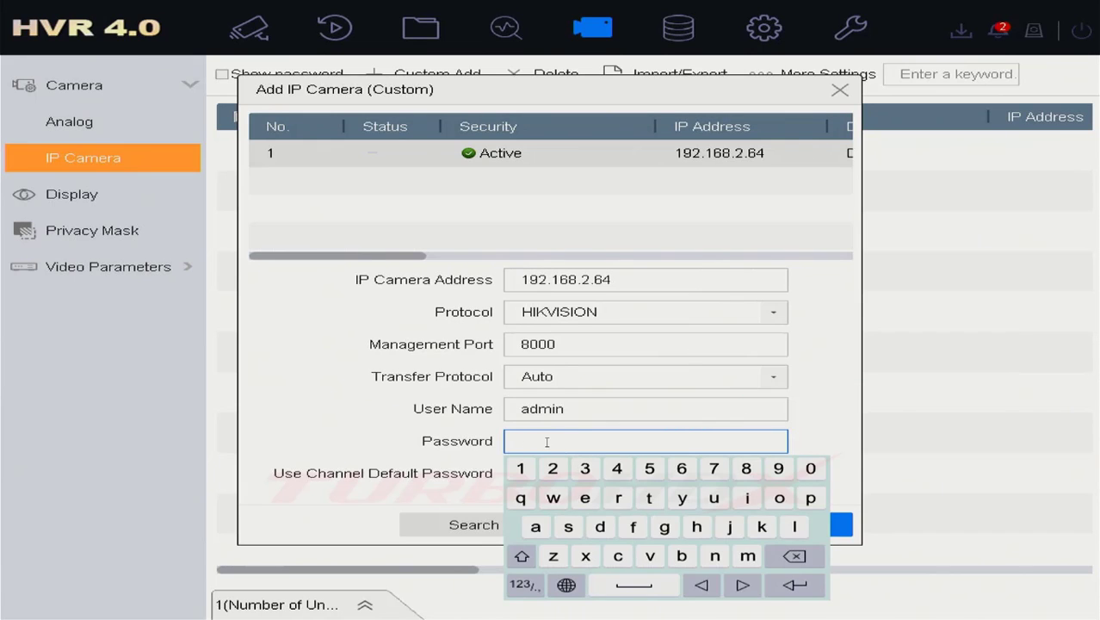
{"action": "left_click", "coordinate": [505, 479]}
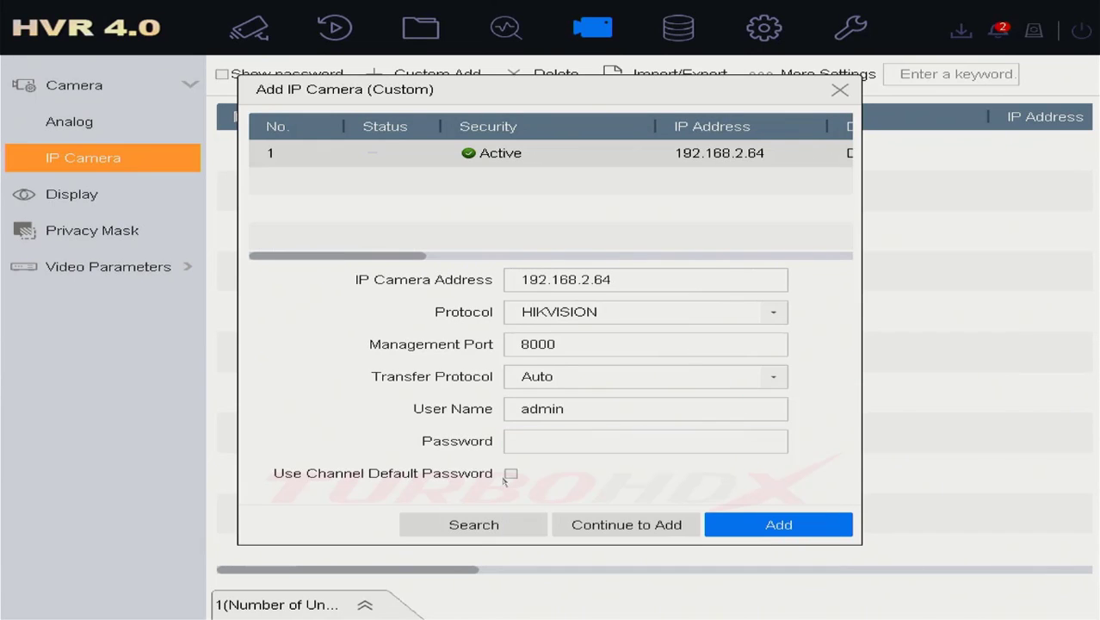
{"action": "left_click", "coordinate": [509, 474]}
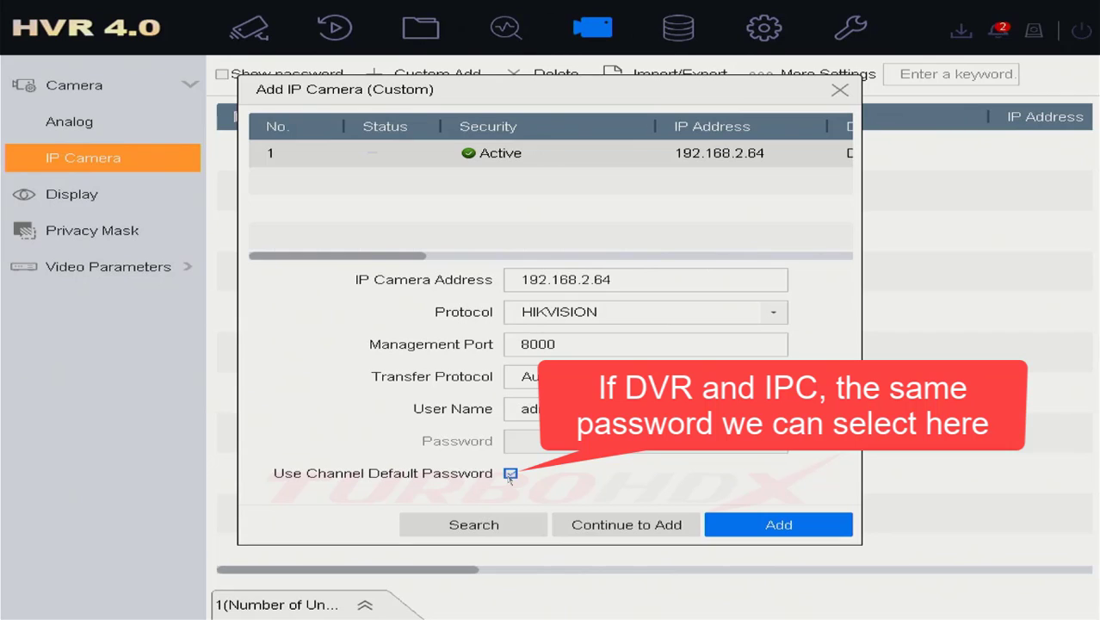
{"action": "left_click", "coordinate": [515, 477]}
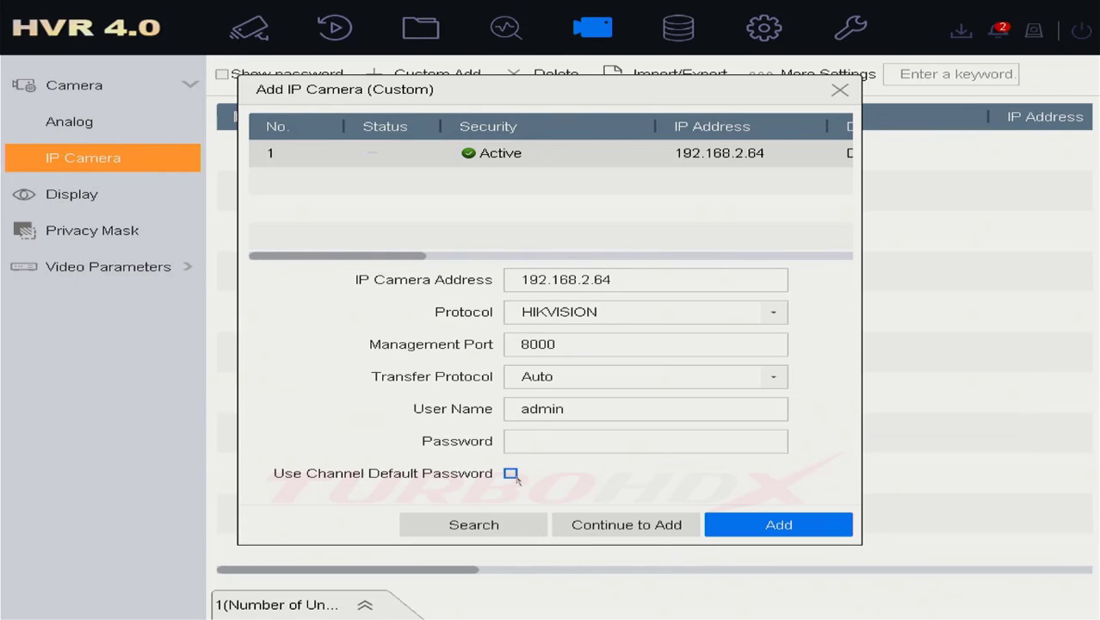
Step: Enter the camera's own password on the on-screen keyboard and add 192.168.2.64 as D1
{"action": "left_click", "coordinate": [530, 446]}
{"action": "left_click", "coordinate": [535, 526]}
{"action": "left_click", "coordinate": [569, 526]}
{"action": "left_click", "coordinate": [600, 526]}
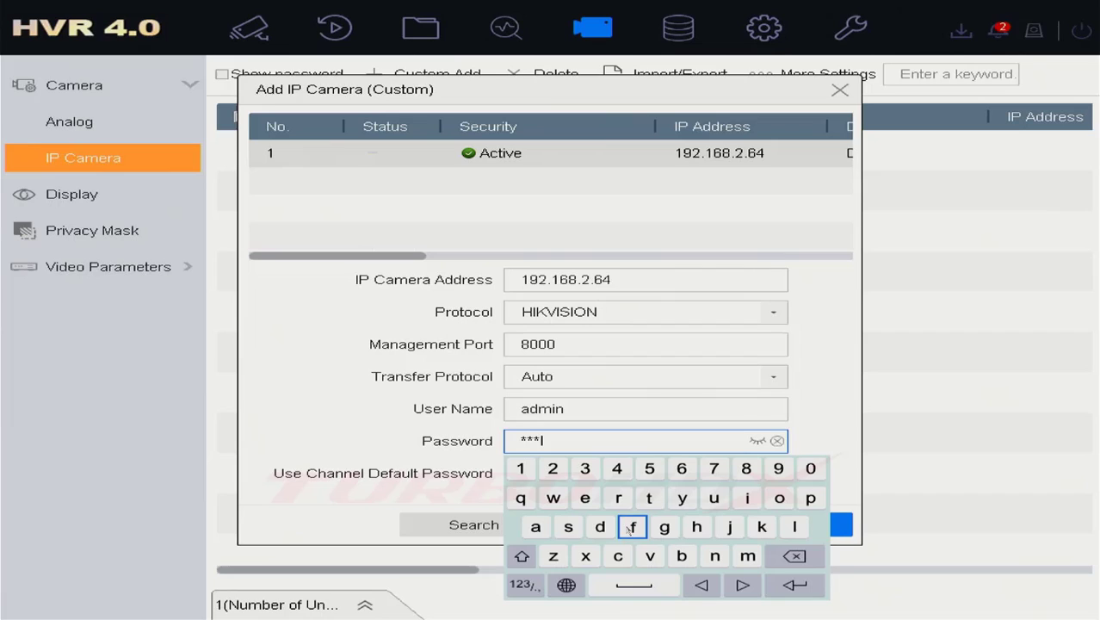
{"action": "left_click", "coordinate": [632, 526]}
{"action": "left_click", "coordinate": [520, 468]}
{"action": "left_click", "coordinate": [553, 469]}
{"action": "left_click", "coordinate": [585, 468]}
{"action": "left_click", "coordinate": [617, 468]}
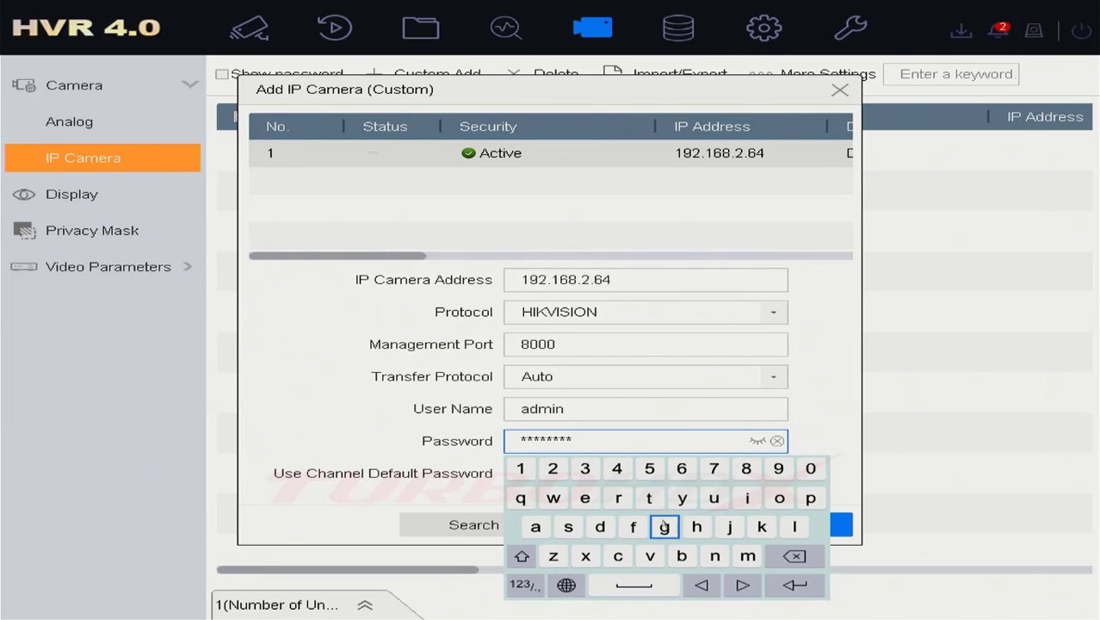
{"action": "left_click", "coordinate": [794, 585]}
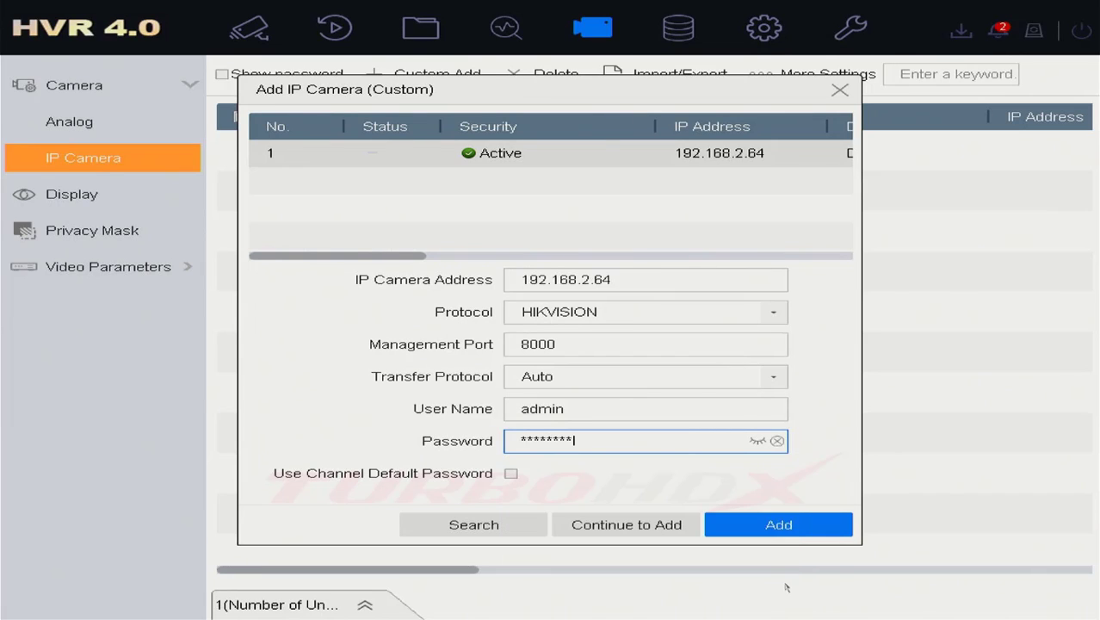
{"action": "left_click", "coordinate": [774, 523]}
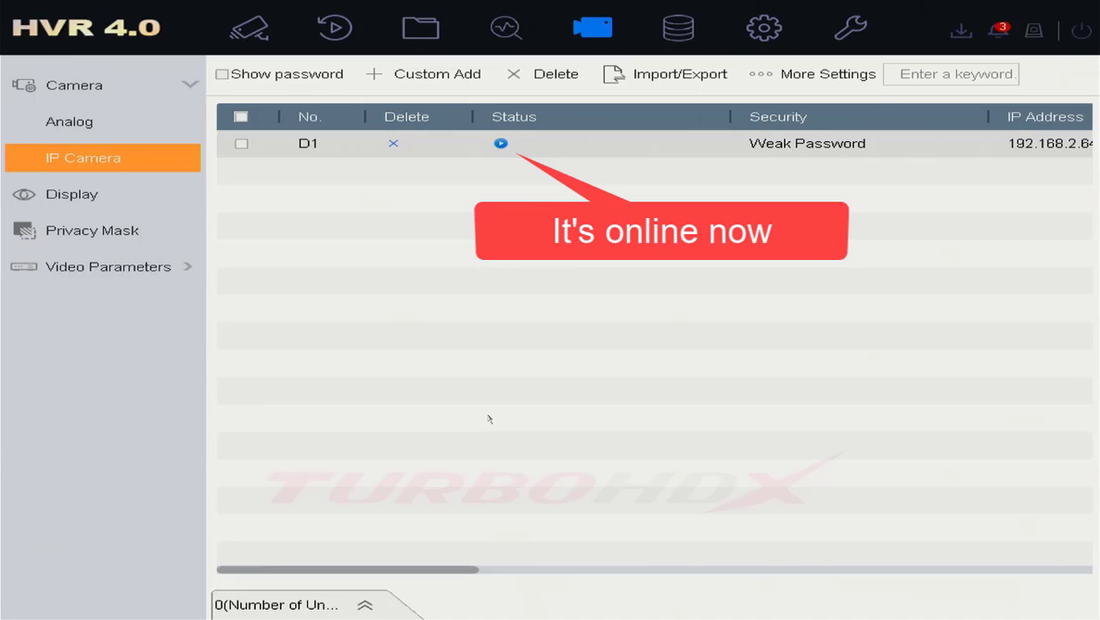
Step: Scroll D1's row to check its IP address, then return to the live view
{"action": "left_click_drag", "start_coordinate": [465, 573], "coordinate": [360, 567]}
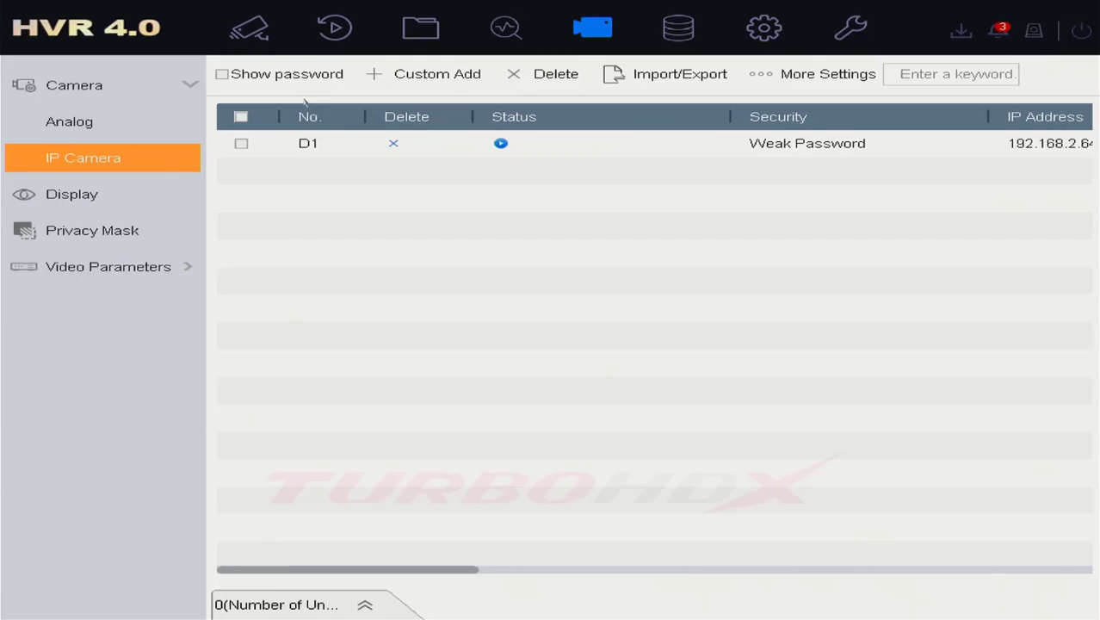
{"action": "left_click", "coordinate": [258, 37]}
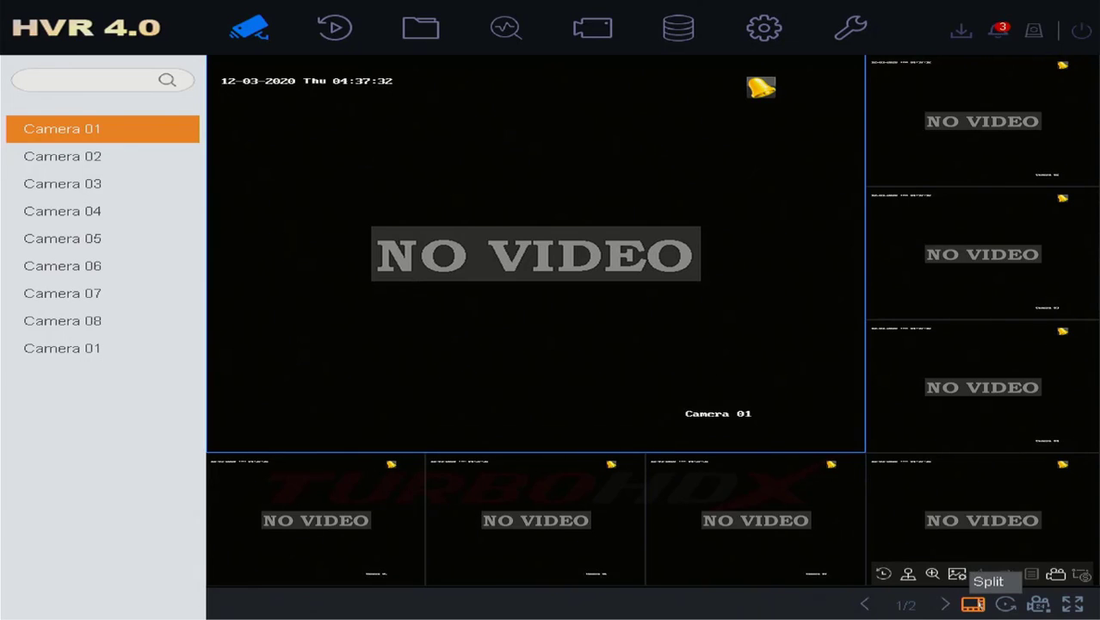
Step: Switch the live view to a 3*3 grid and select the new camera's tile
{"action": "left_click", "coordinate": [973, 604]}
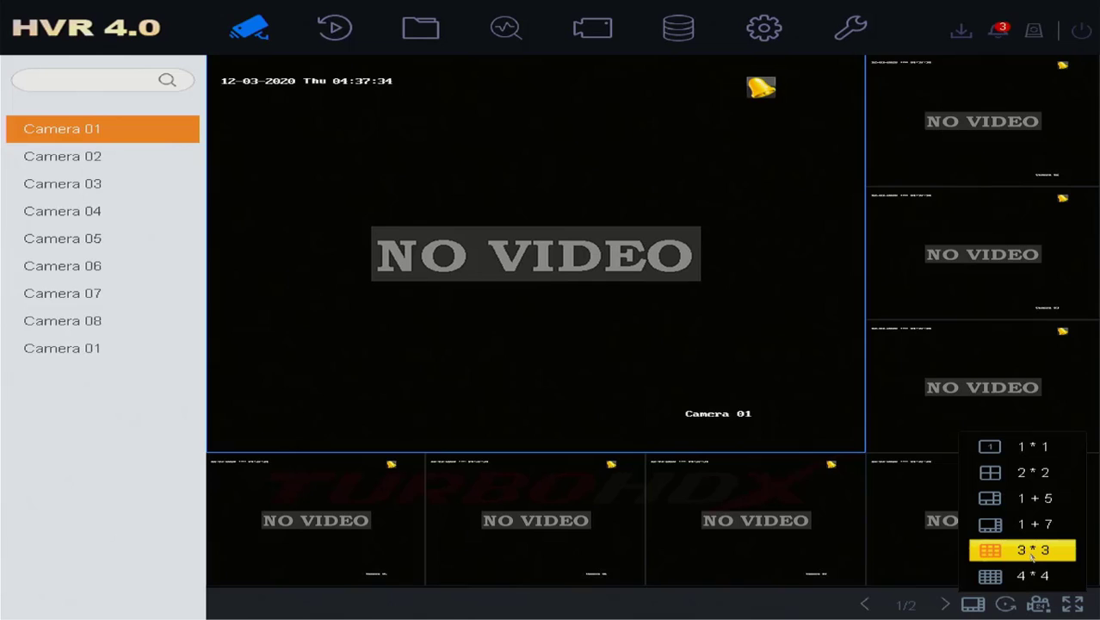
{"action": "left_click", "coordinate": [1032, 555]}
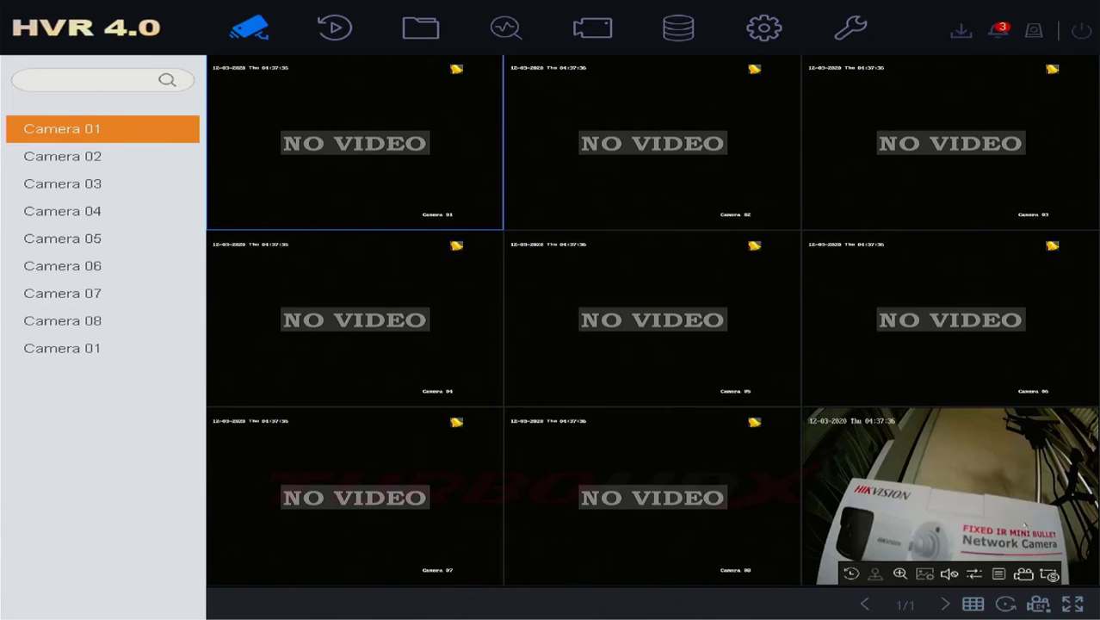
{"action": "left_click", "coordinate": [920, 508]}
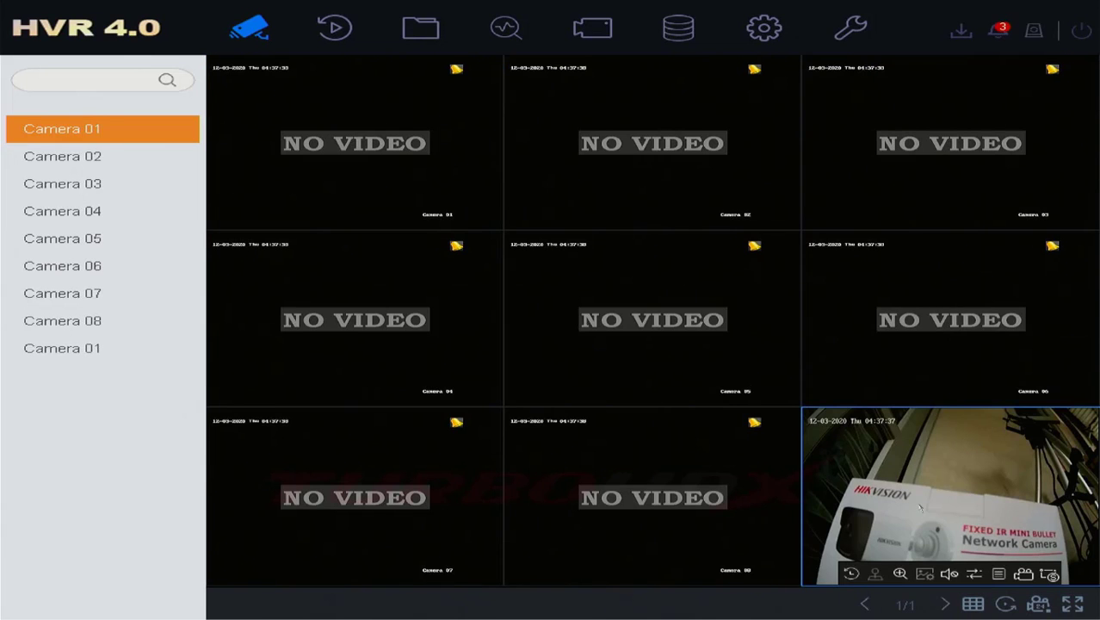
Step: Enlarge the new camera's feed, restore the 3*3 grid, then select Camera 01
{"action": "double_click", "coordinate": [920, 508]}
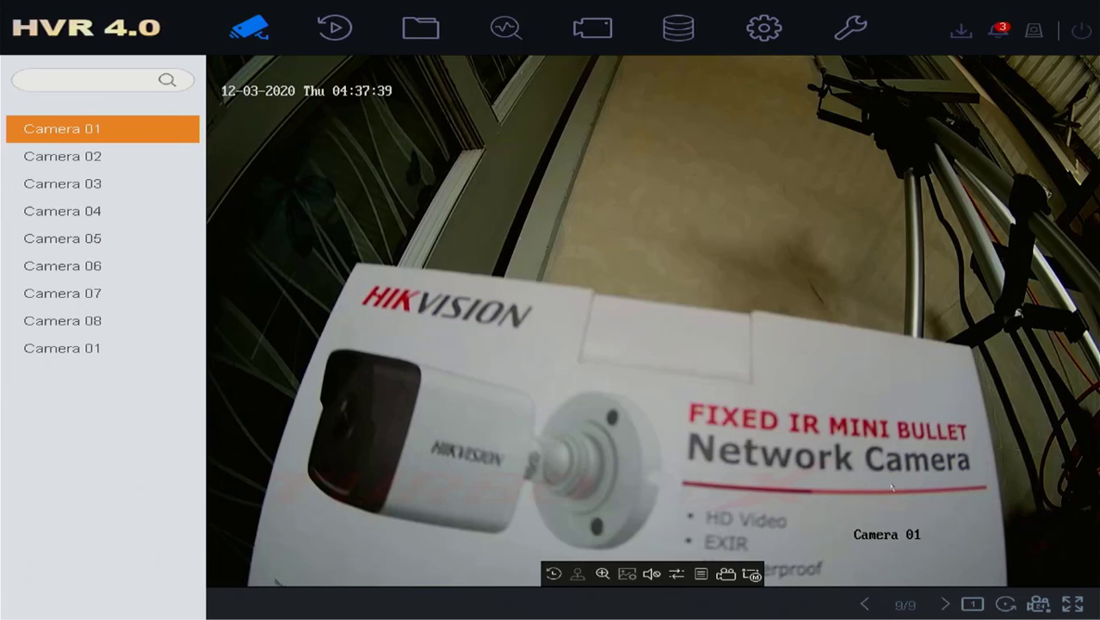
{"action": "double_click", "coordinate": [892, 487]}
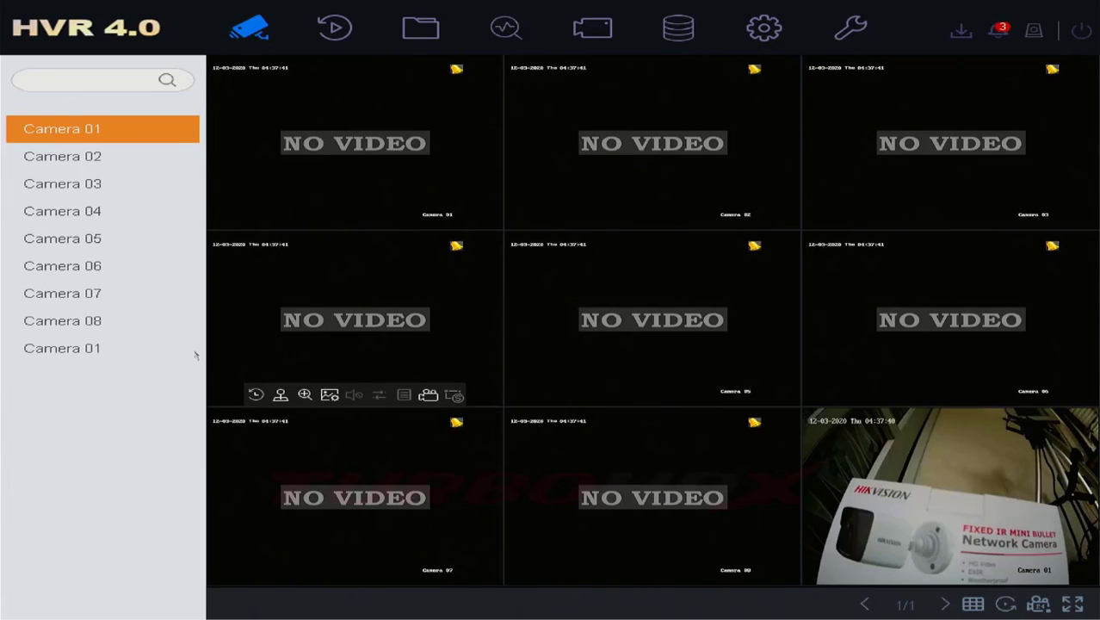
{"action": "left_click", "coordinate": [67, 353]}
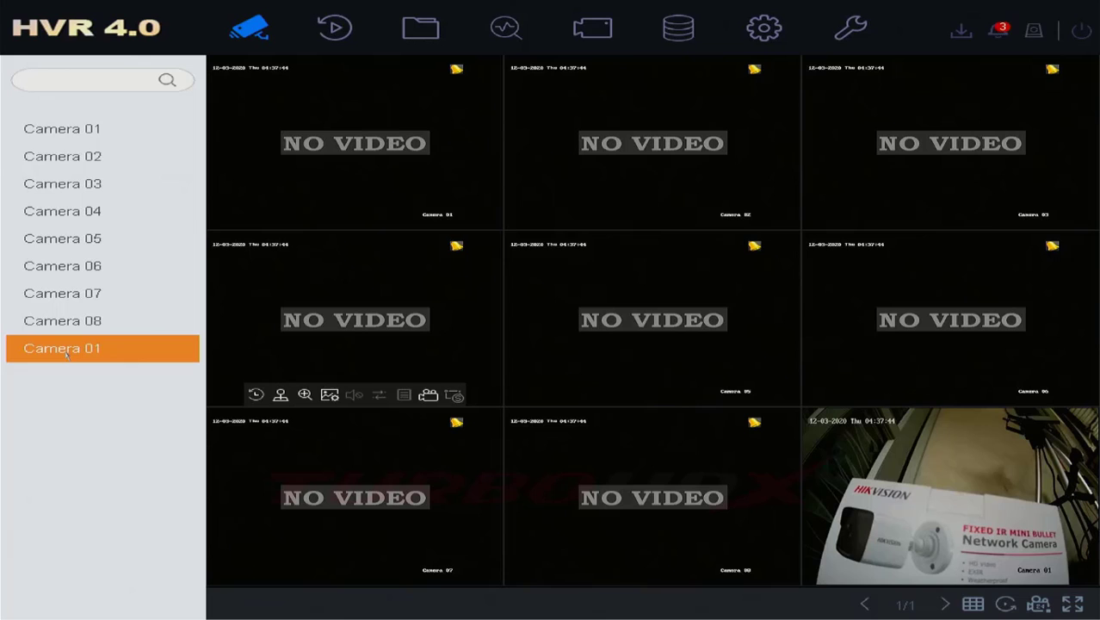